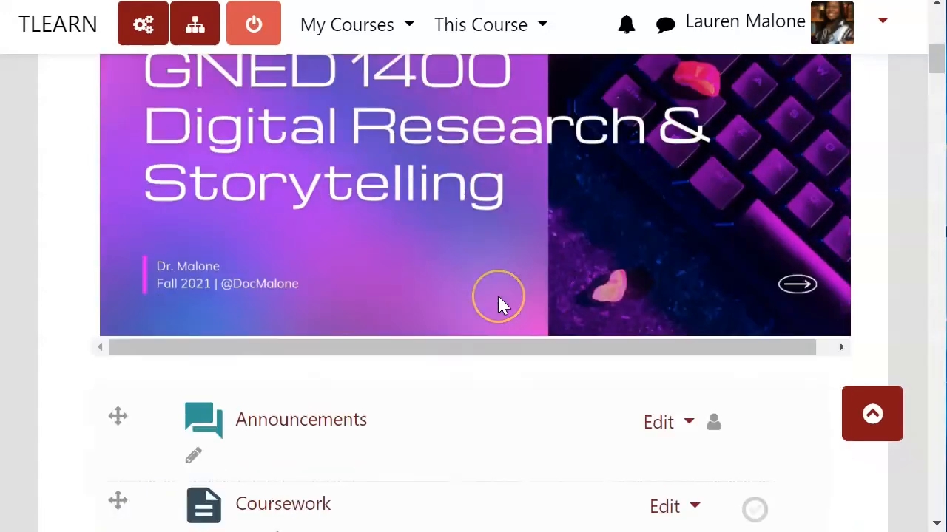
- Add a Glossary activity to the course and name it "Course Introductions"
click(633, 473)
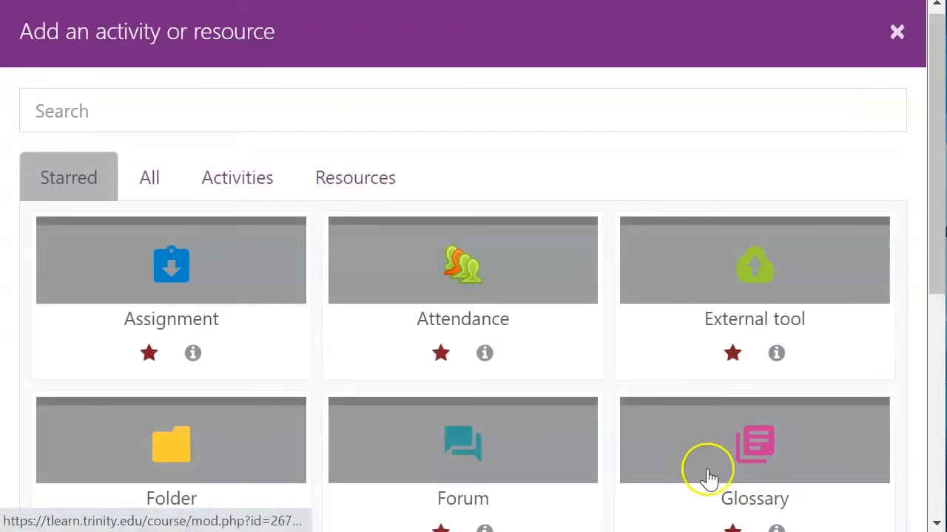
click(708, 477)
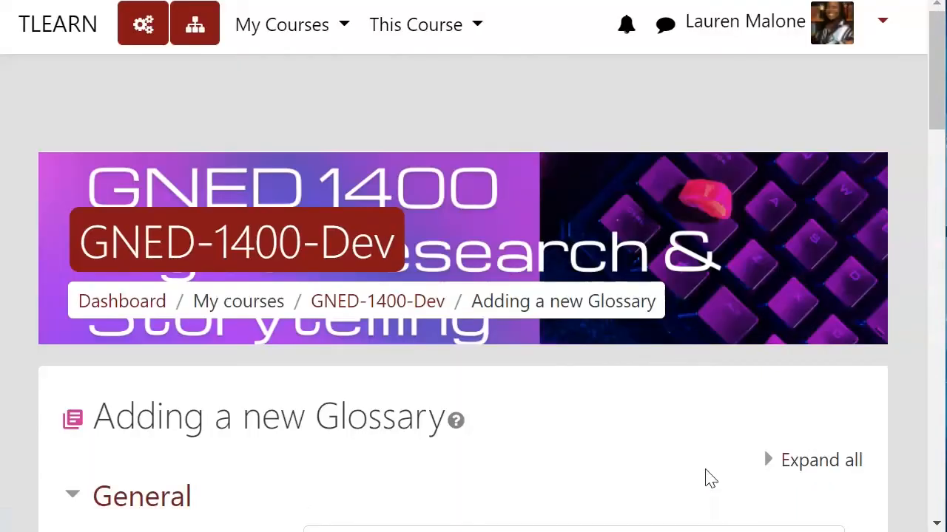
scroll(388, 398, down, 5)
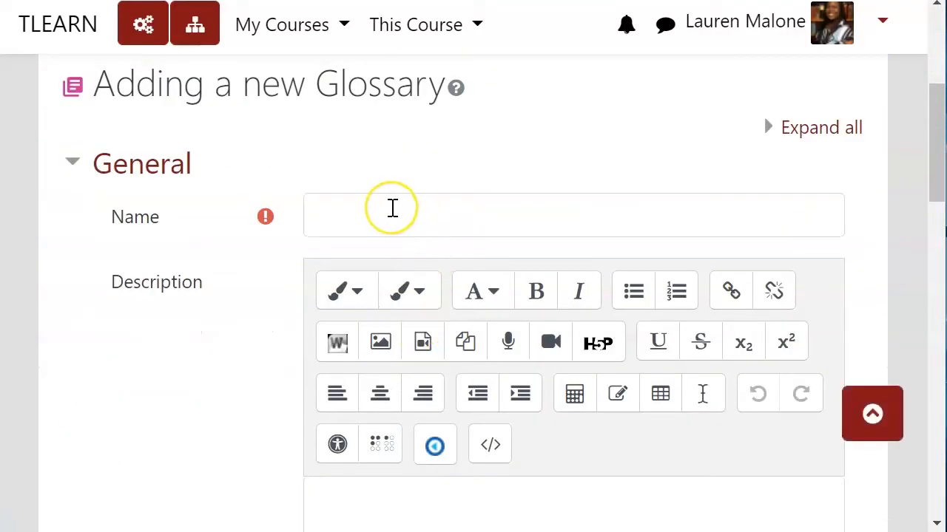
click(392, 209)
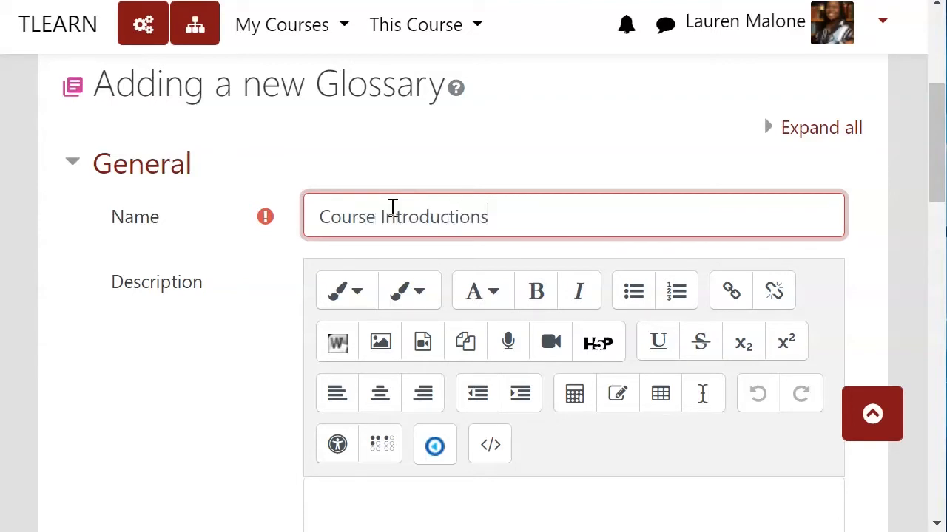
- Paste the prepared description asking students to read the course intro and guidelines and create a post with name, Discord handle, major, favorite dessert, pronouns and contact
scroll(392, 207, down, 3)
click(482, 290)
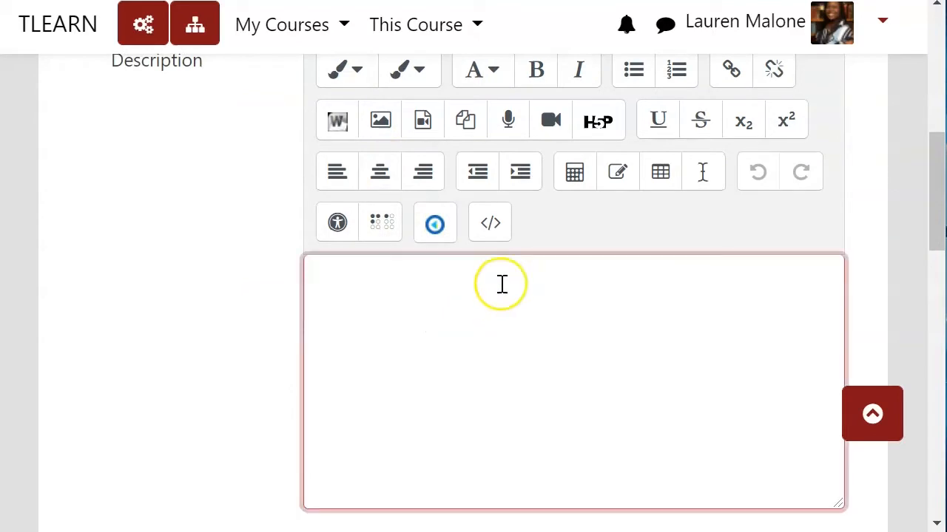
key(ctrl+v)
click(489, 275)
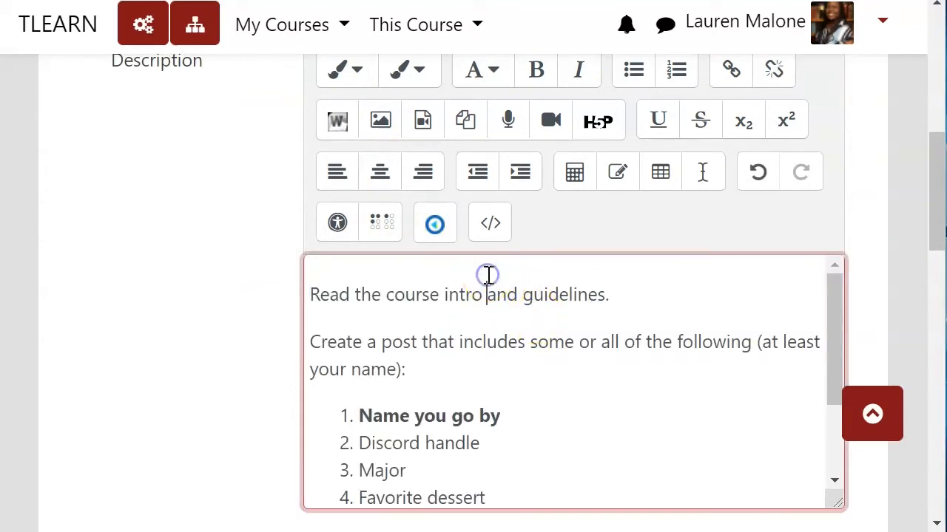
click(676, 298)
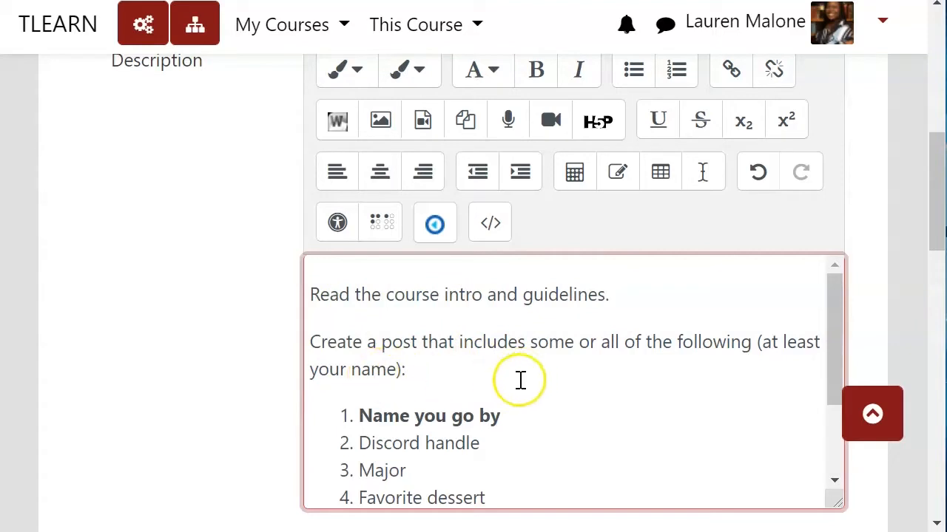
scroll(507, 414, down, 3)
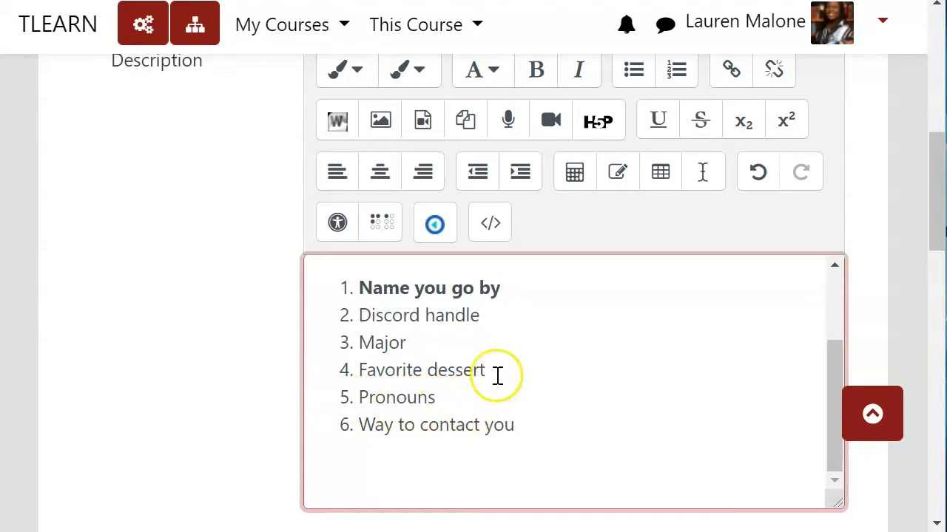
- Enable displaying the description on the course page and set the glossary type to Main glossary
scroll(307, 340, down, 5)
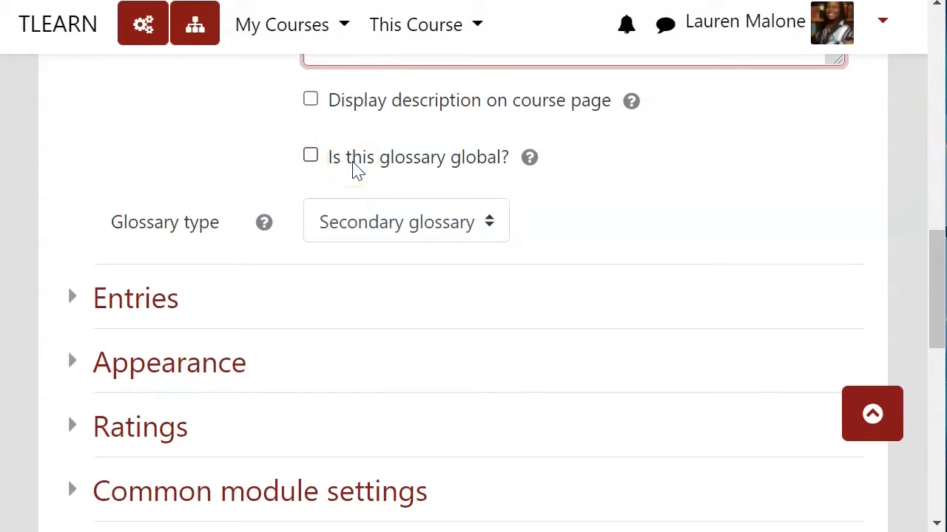
click(376, 104)
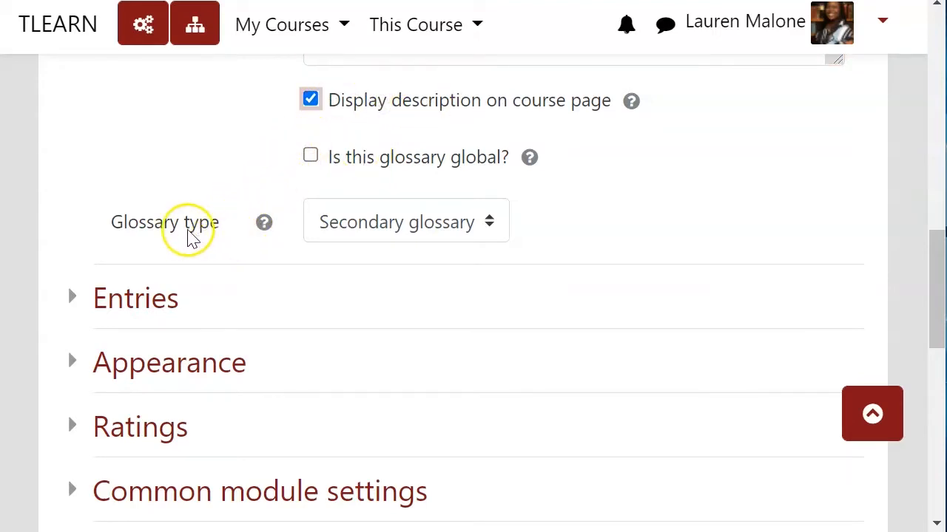
click(400, 224)
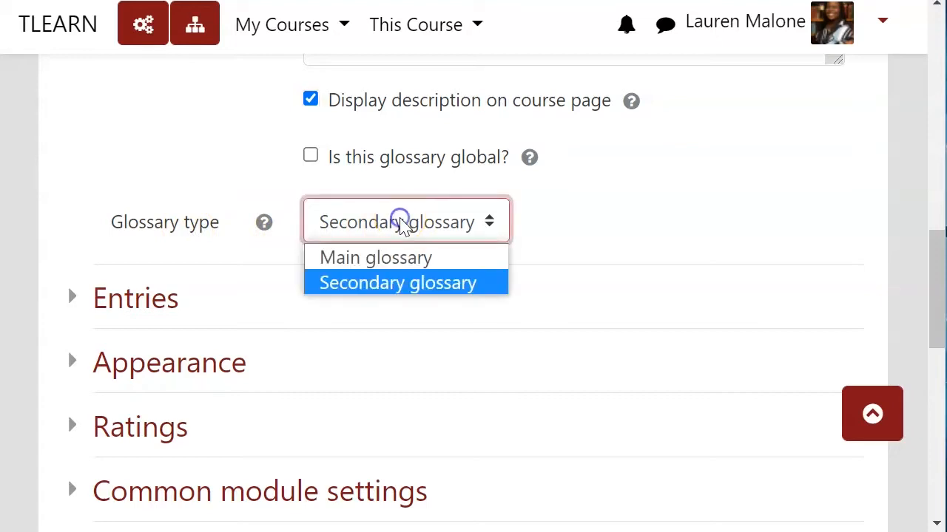
click(400, 257)
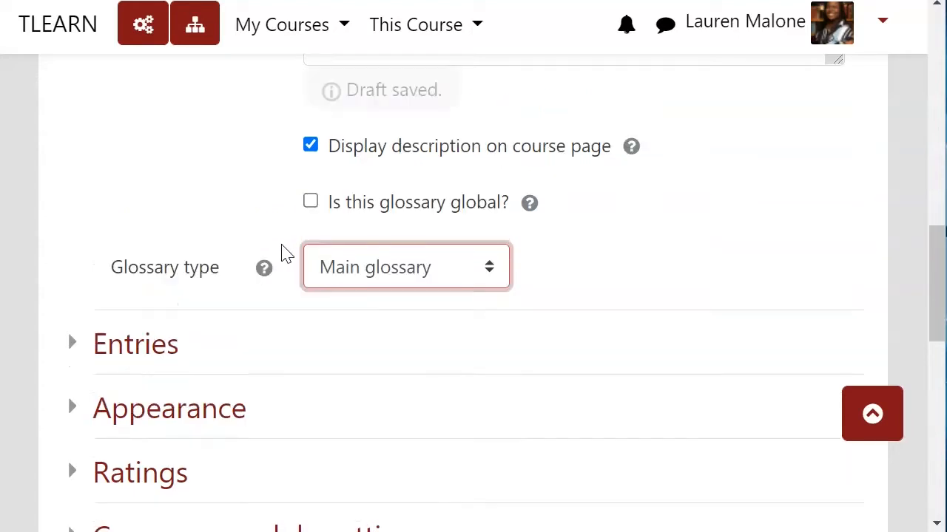
click(272, 298)
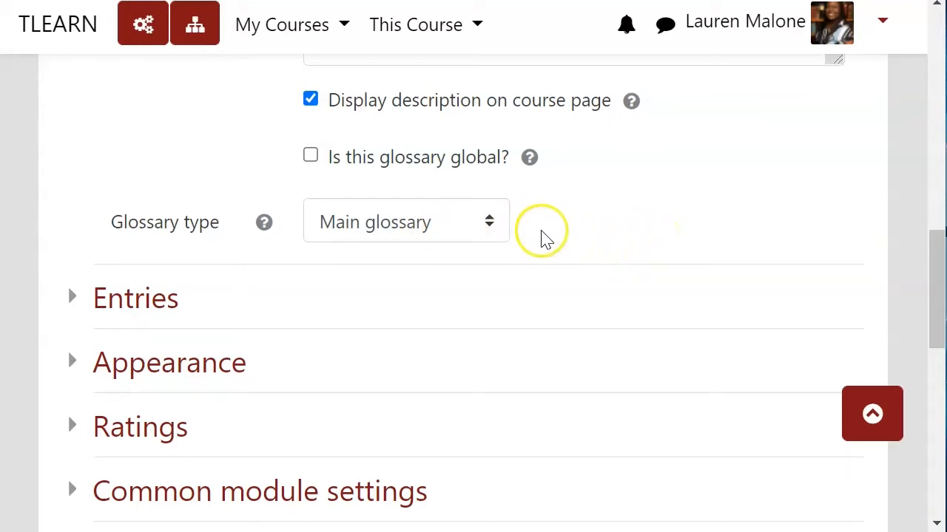
- In the Entries settings, keep Approved by default at Yes and set Always allow editing to Yes
click(175, 317)
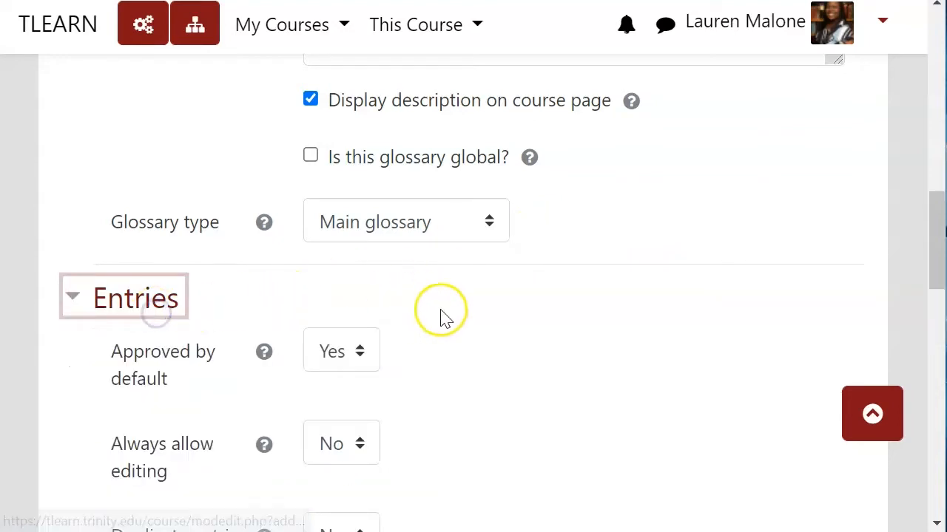
scroll(439, 313, down, 3)
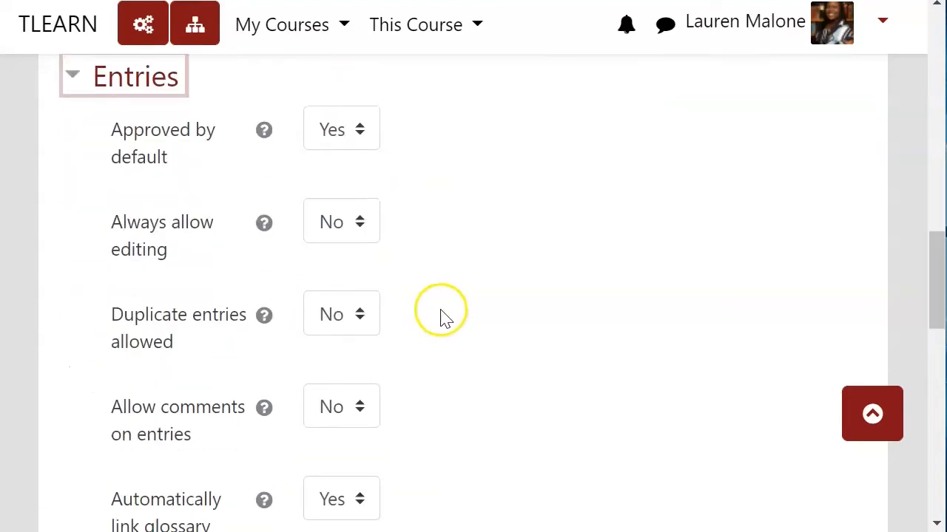
click(355, 133)
click(351, 135)
click(452, 158)
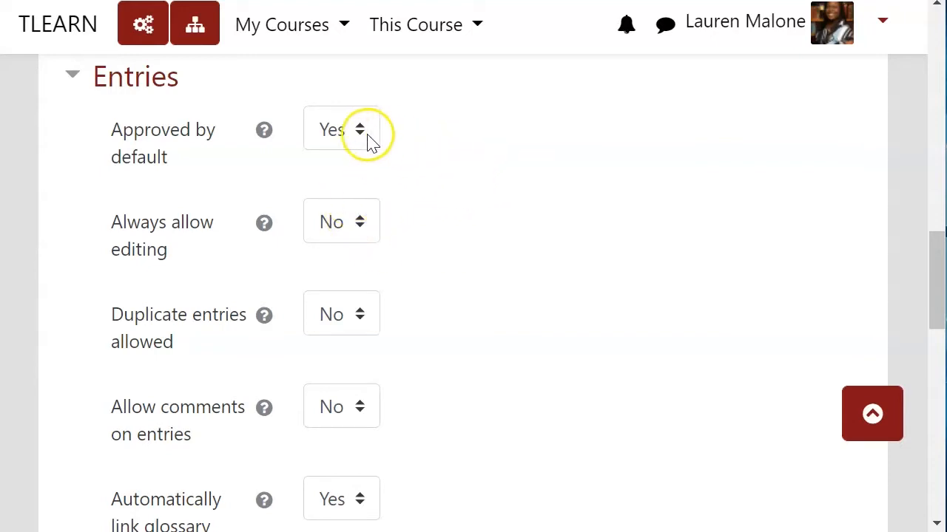
click(363, 233)
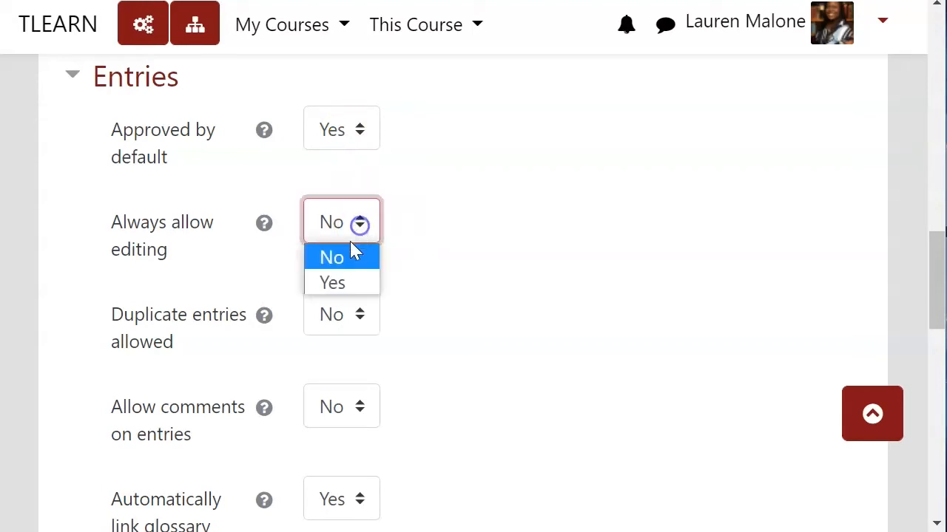
click(347, 277)
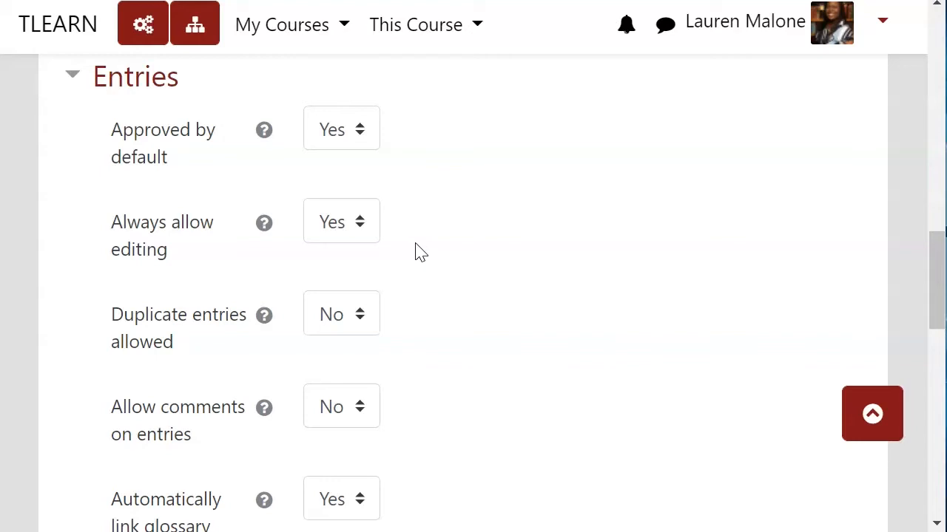
- Try allowing comments on entries, and set the option back to No
scroll(545, 291, down, 3)
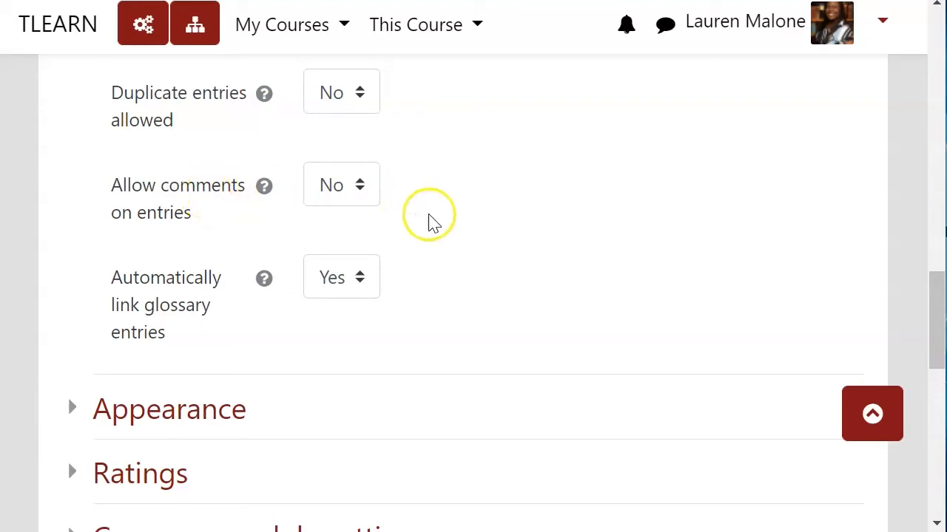
click(360, 189)
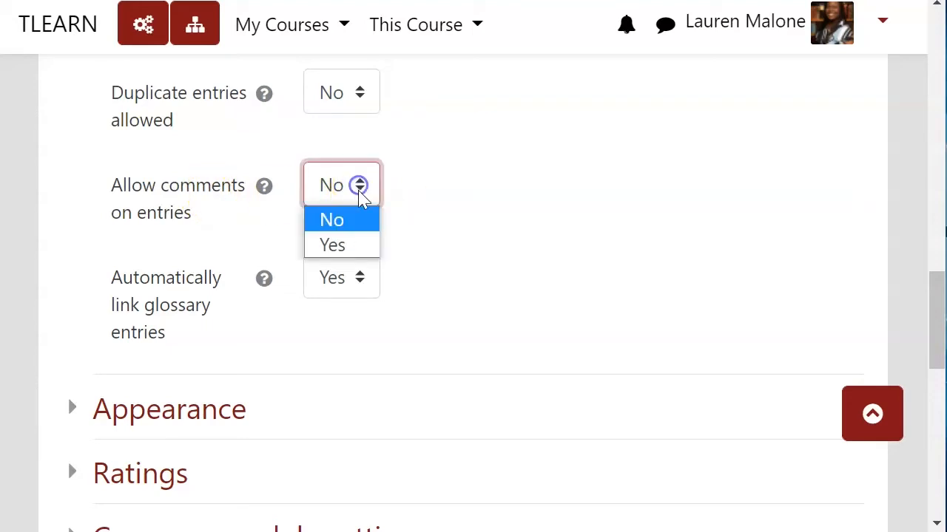
click(348, 246)
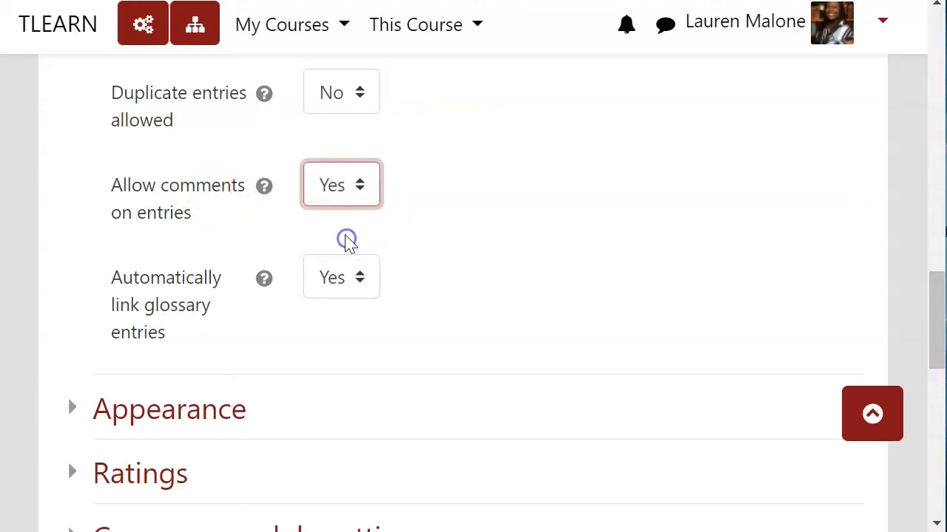
click(339, 198)
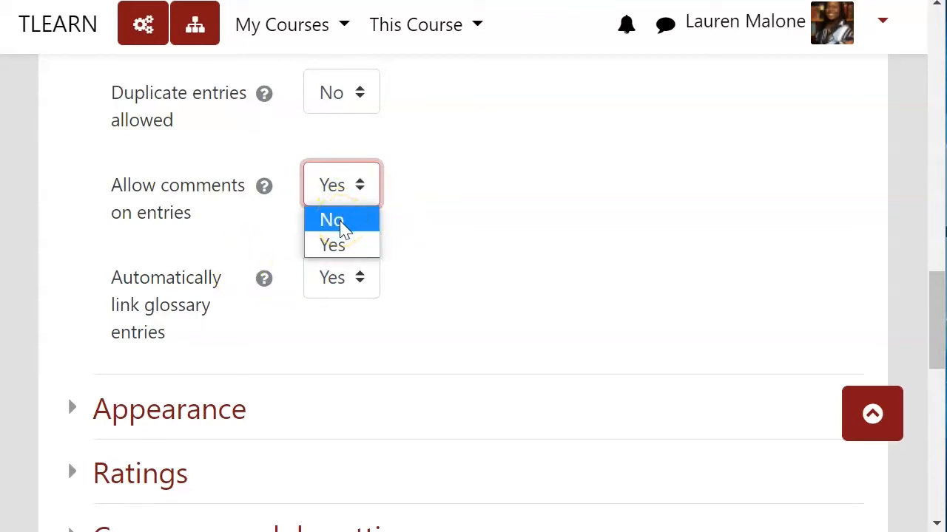
click(342, 222)
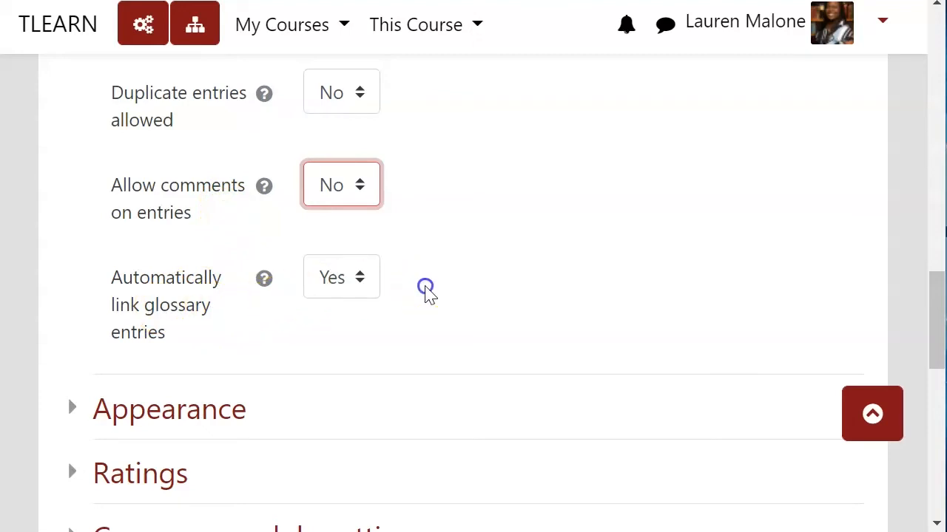
- In the Appearance settings, set the glossary's display format to Encyclopedia
scroll(424, 291, down, 3)
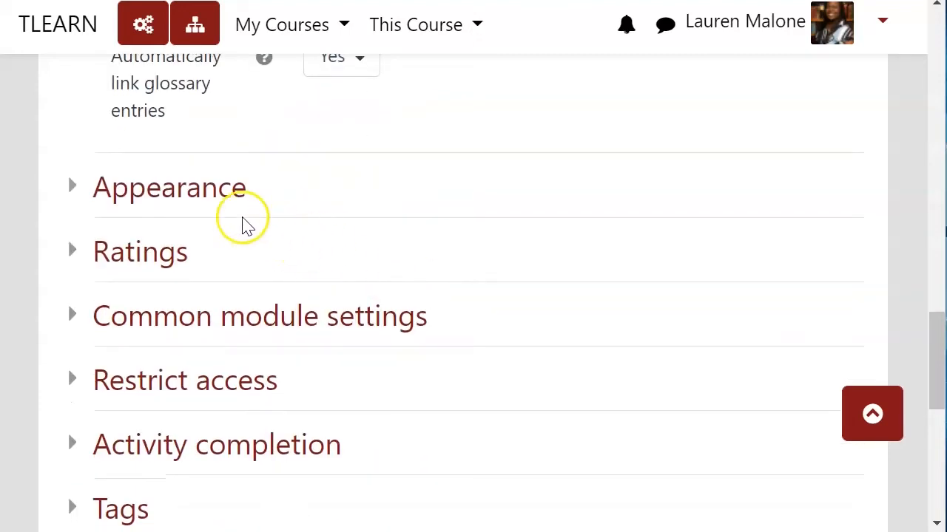
click(189, 188)
scroll(220, 292, down, 2)
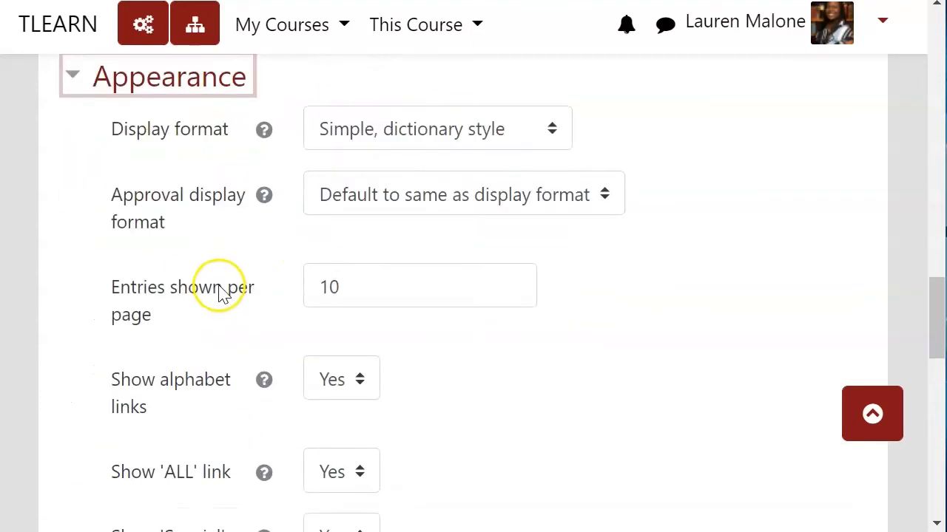
click(429, 134)
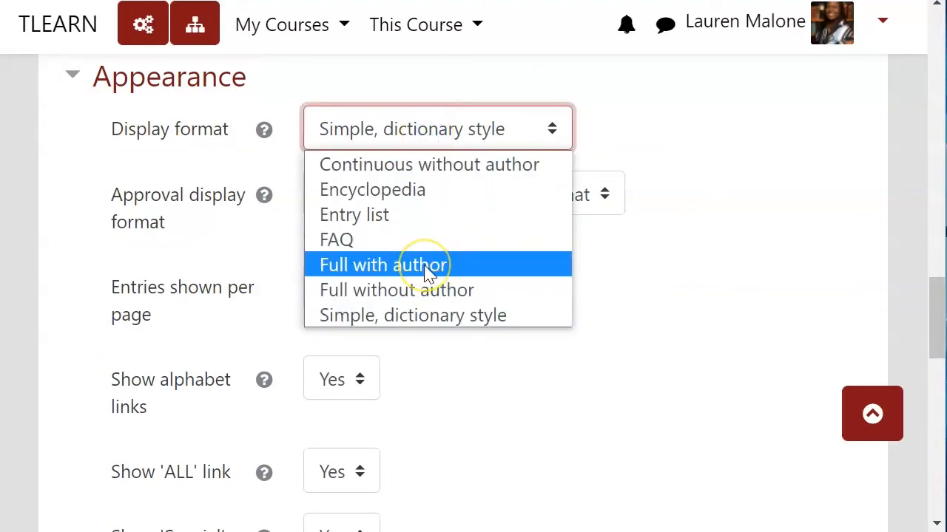
click(428, 268)
click(453, 122)
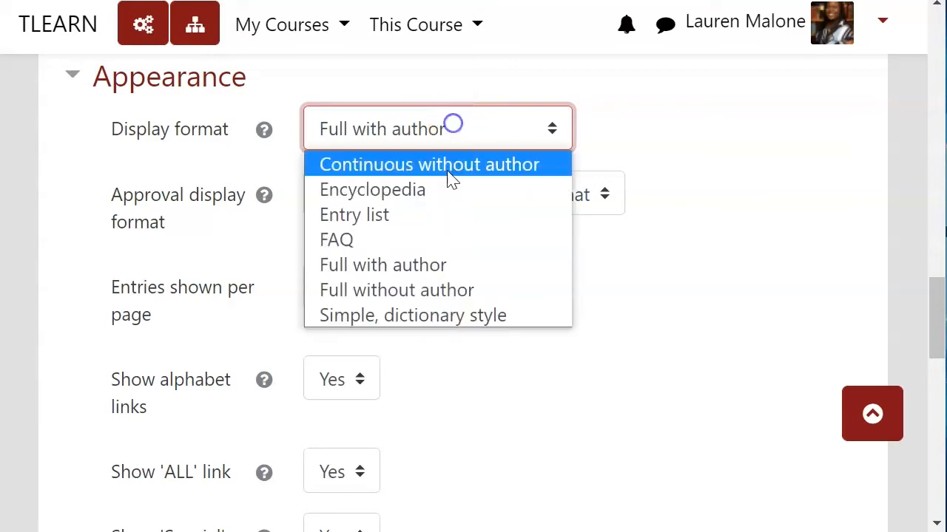
click(448, 194)
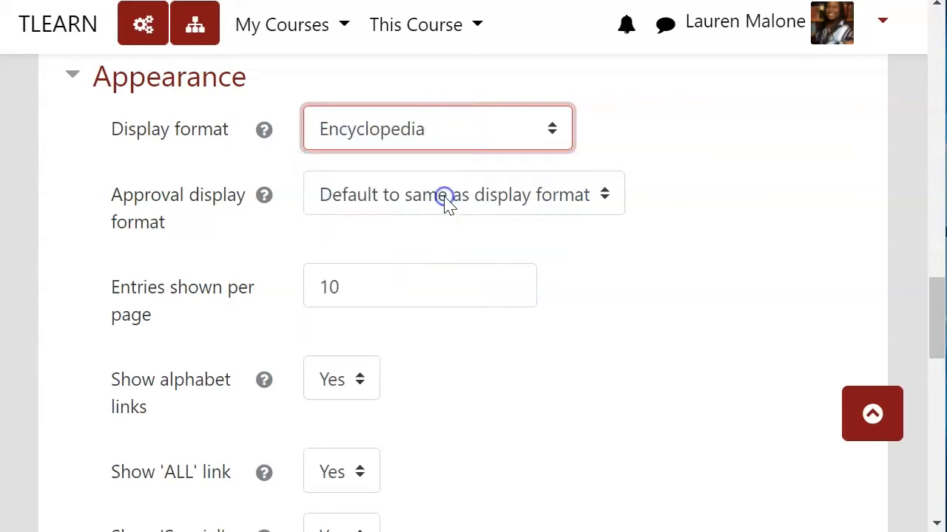
click(516, 136)
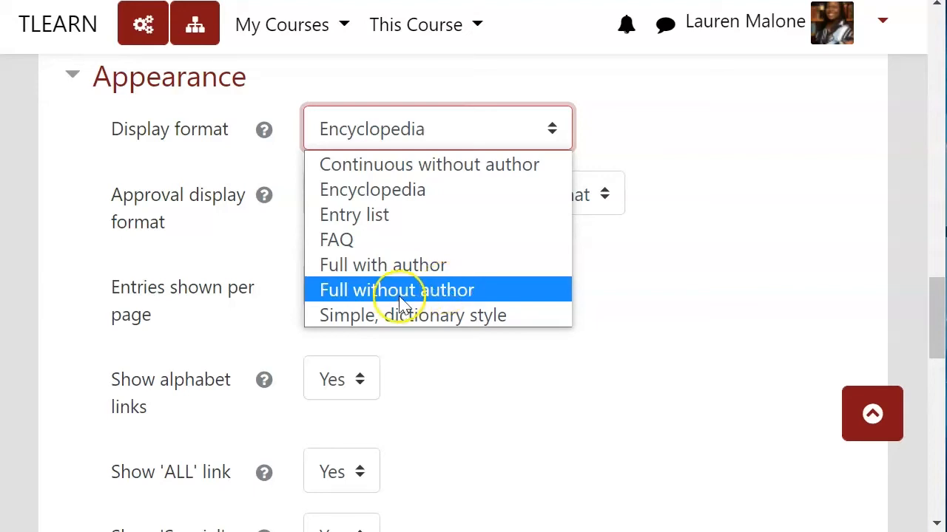
click(417, 197)
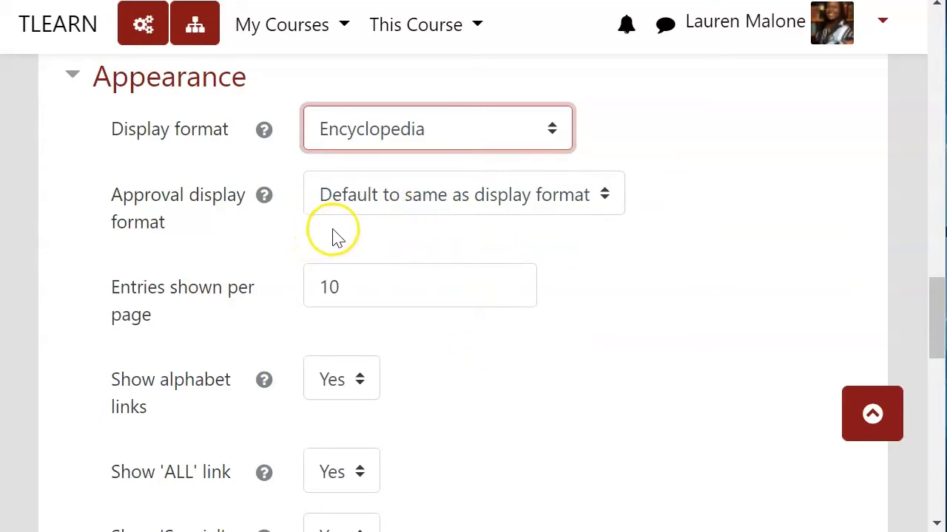
- Review the remaining appearance settings and the available aggregate types in the Ratings settings
scroll(437, 416, down, 5)
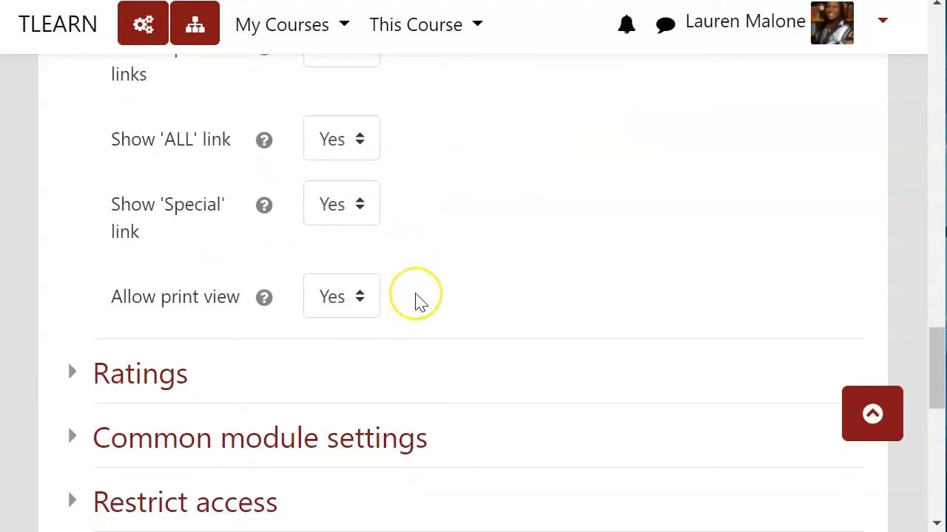
scroll(419, 303, down, 5)
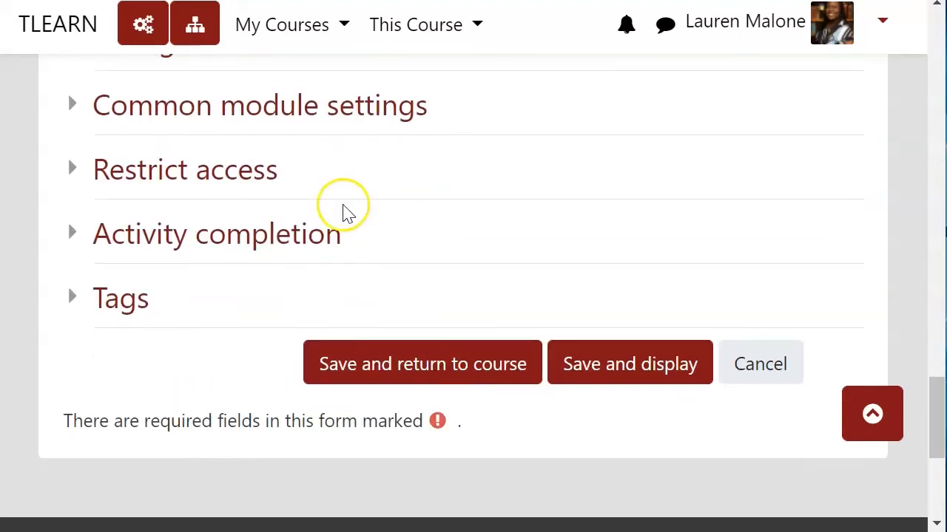
scroll(296, 177, up, 1)
click(163, 169)
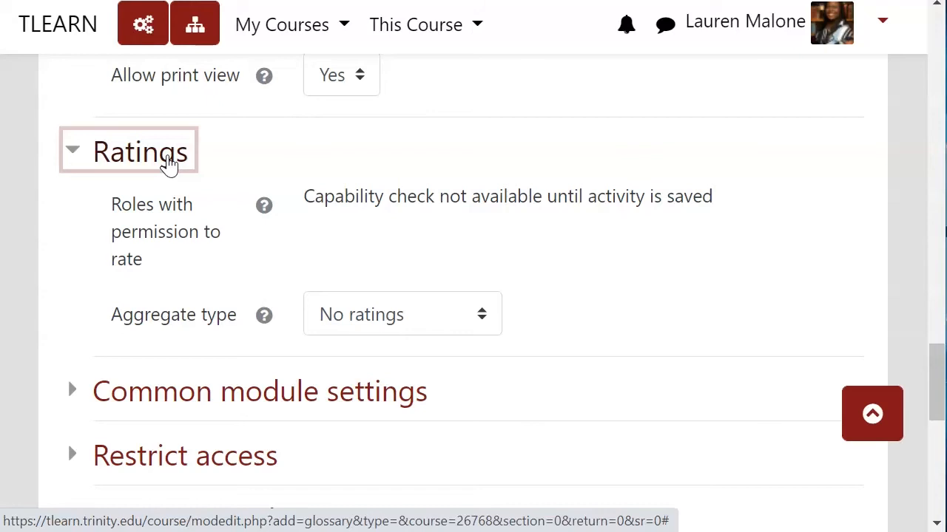
click(377, 314)
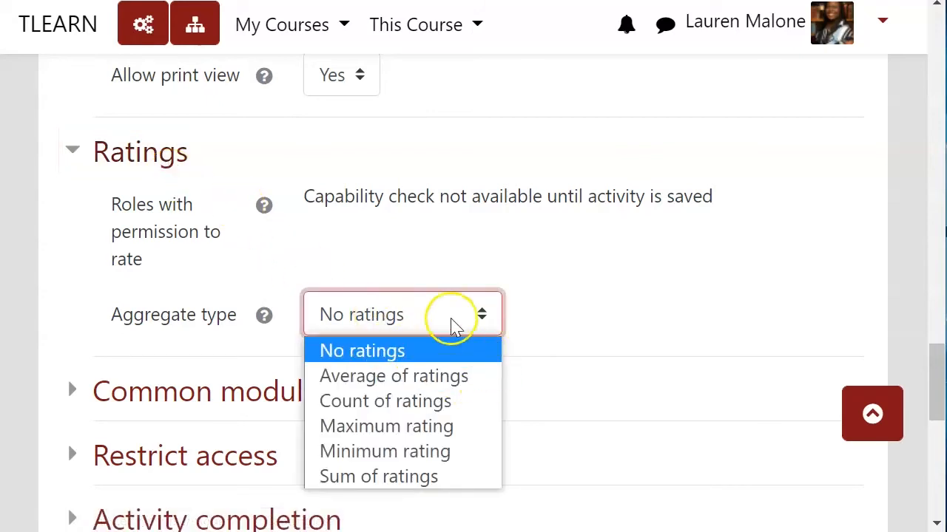
click(377, 314)
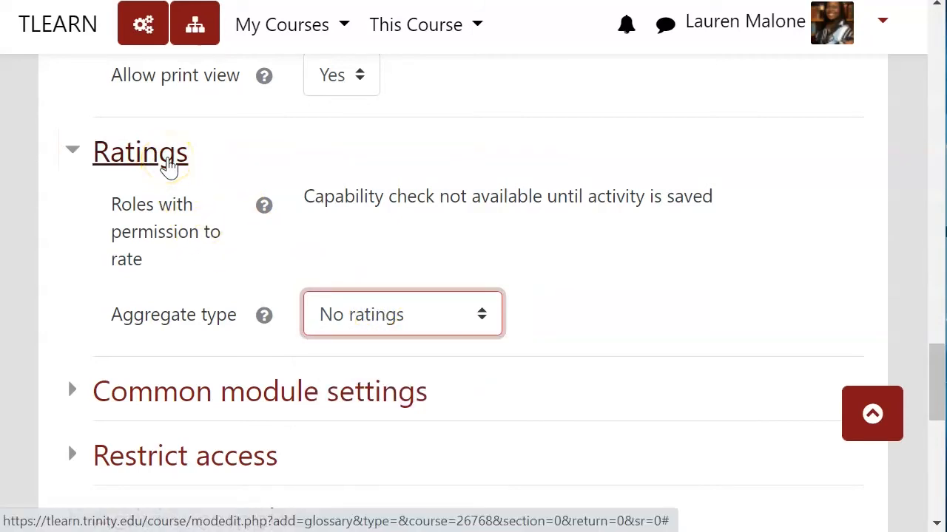
- Check the common module settings, and save the glossary and display it
click(168, 166)
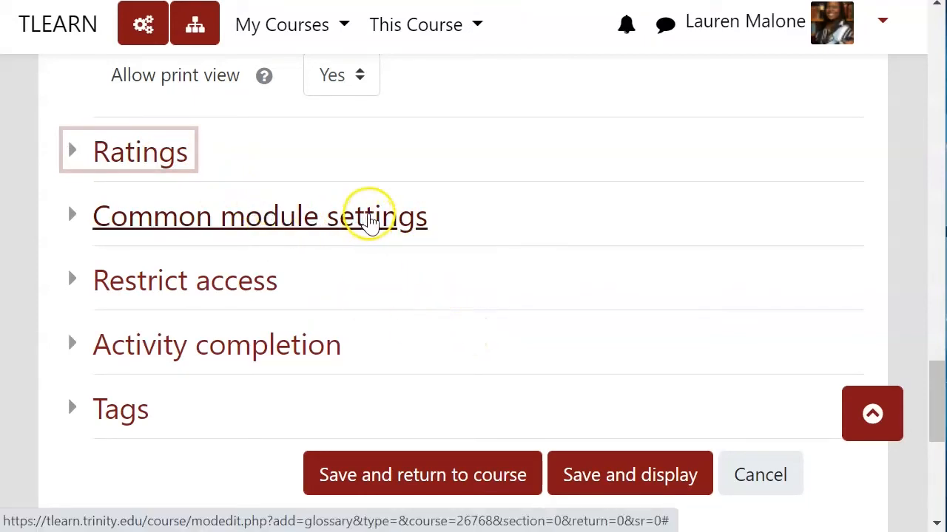
click(370, 222)
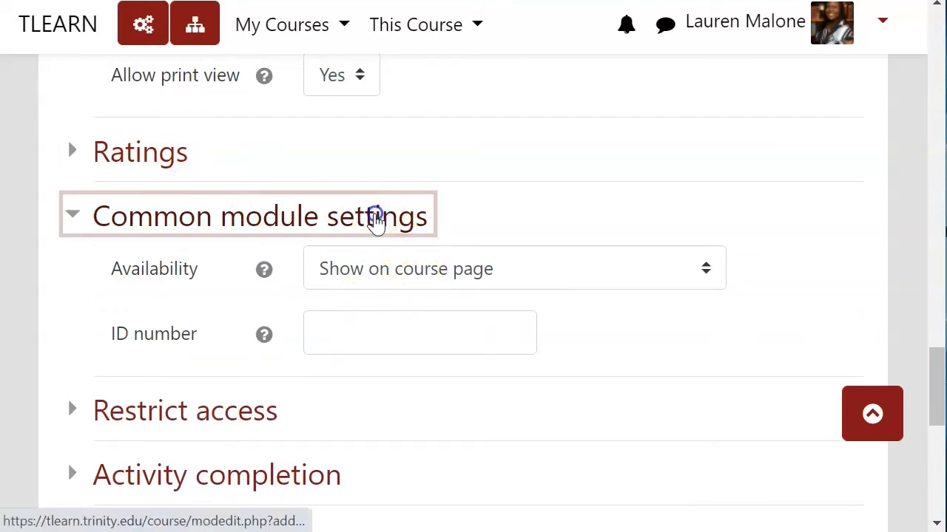
click(376, 215)
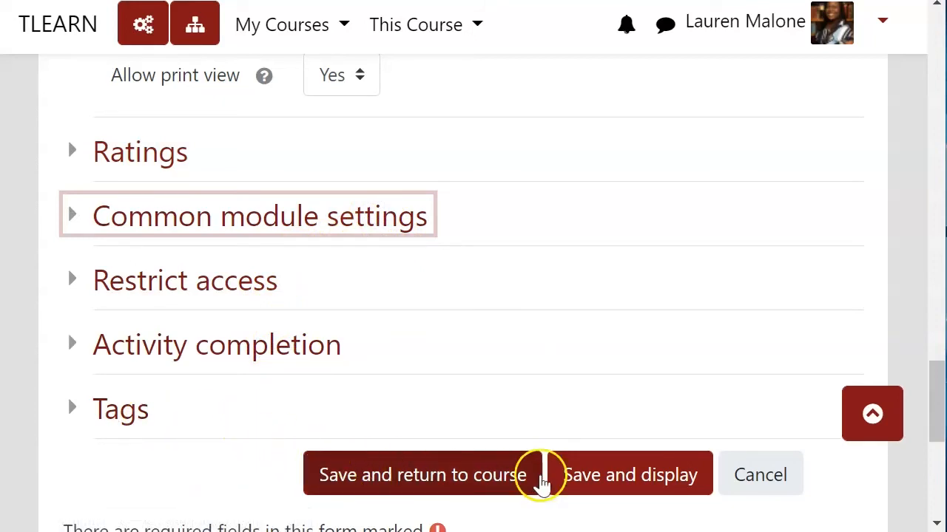
click(590, 477)
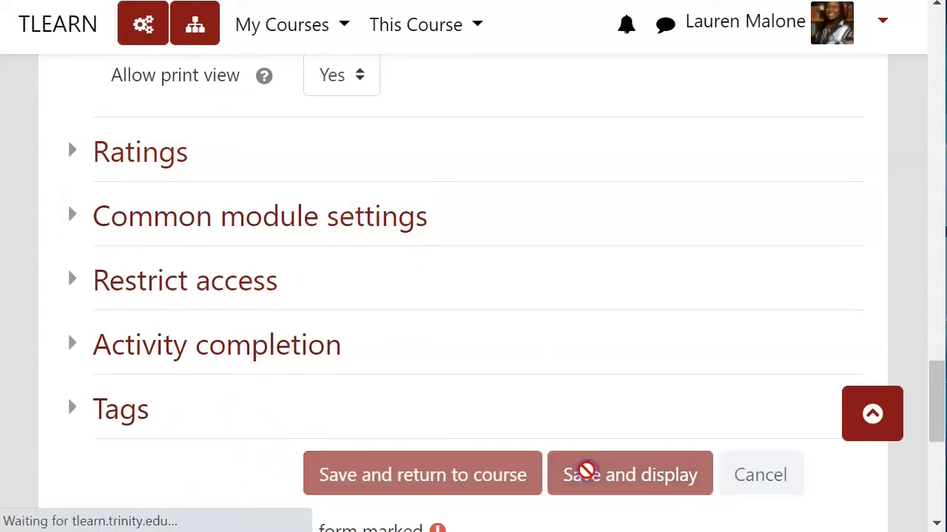
- Start a new entry in the Course Introductions glossary with the concept "Course Guidelines"
scroll(408, 401, down, 5)
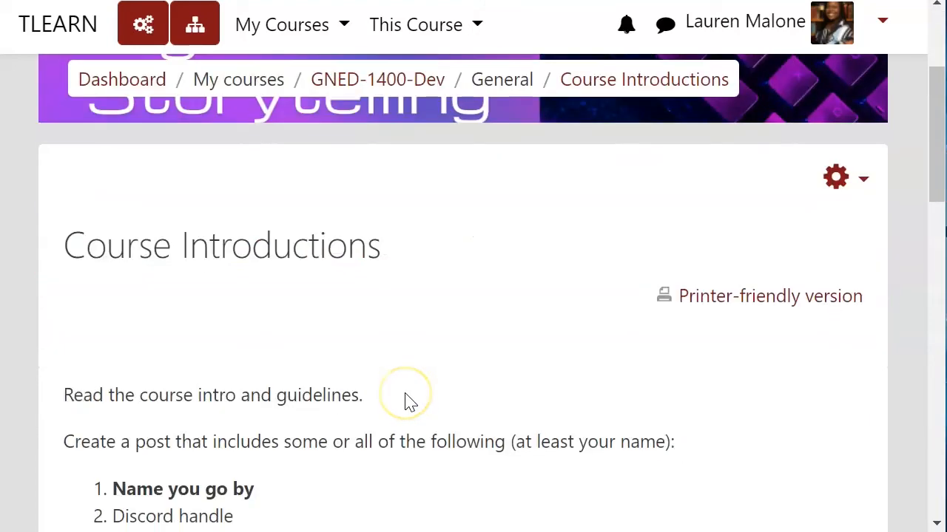
scroll(407, 402, down, 3)
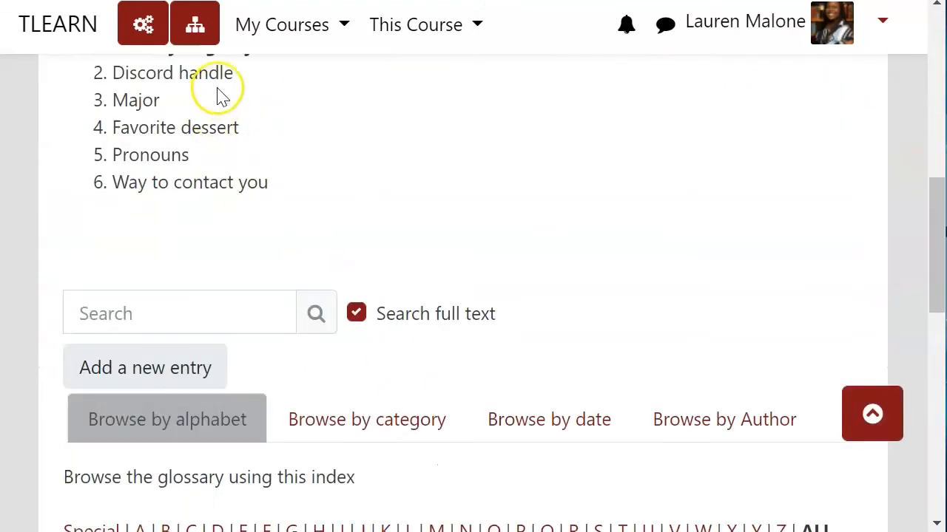
scroll(370, 205, up, 3)
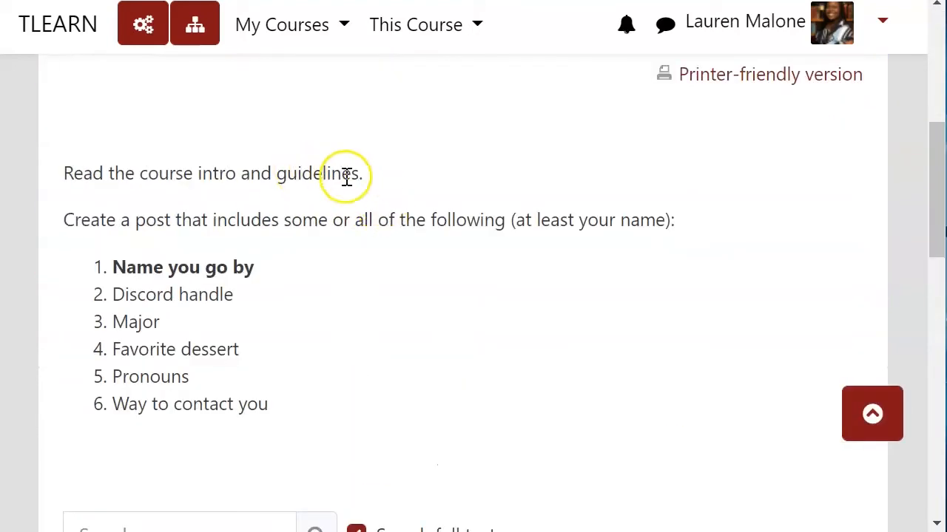
scroll(456, 330, down, 8)
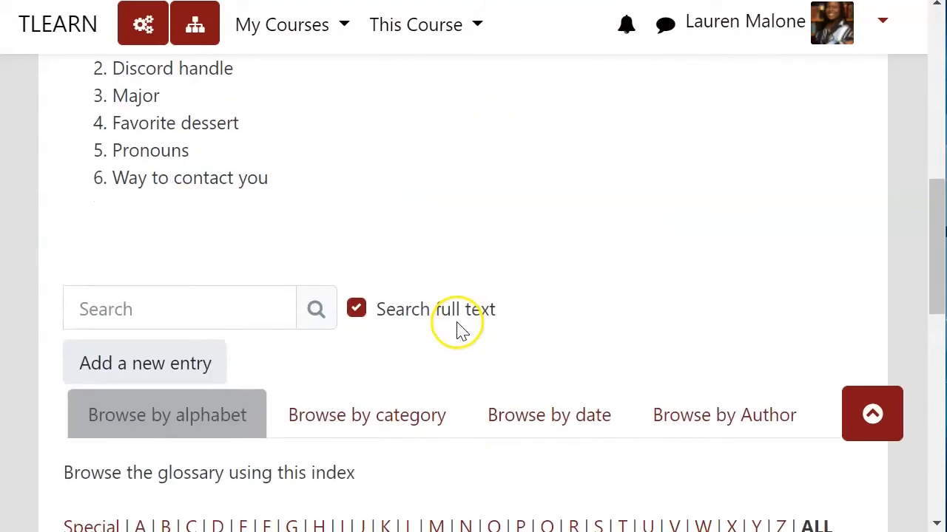
scroll(459, 330, up, 2)
scroll(458, 330, up, 1)
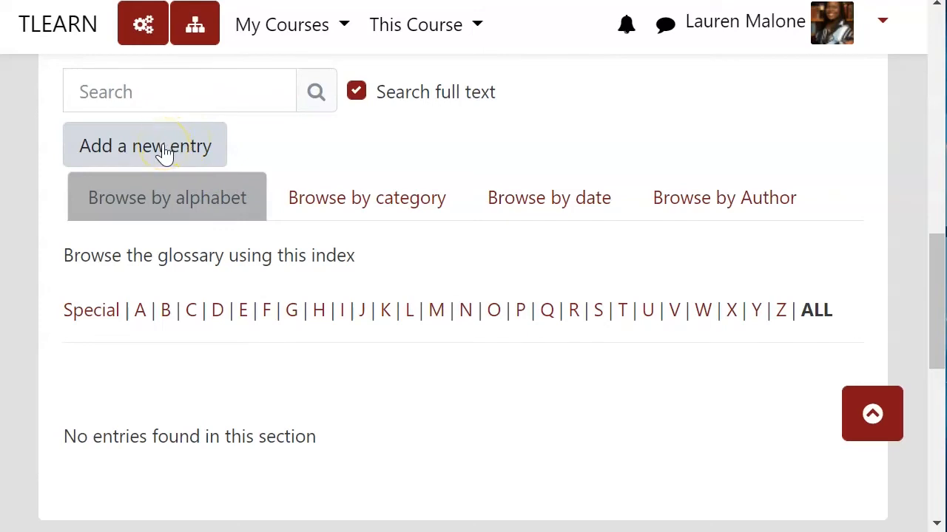
click(126, 151)
scroll(370, 311, down, 4)
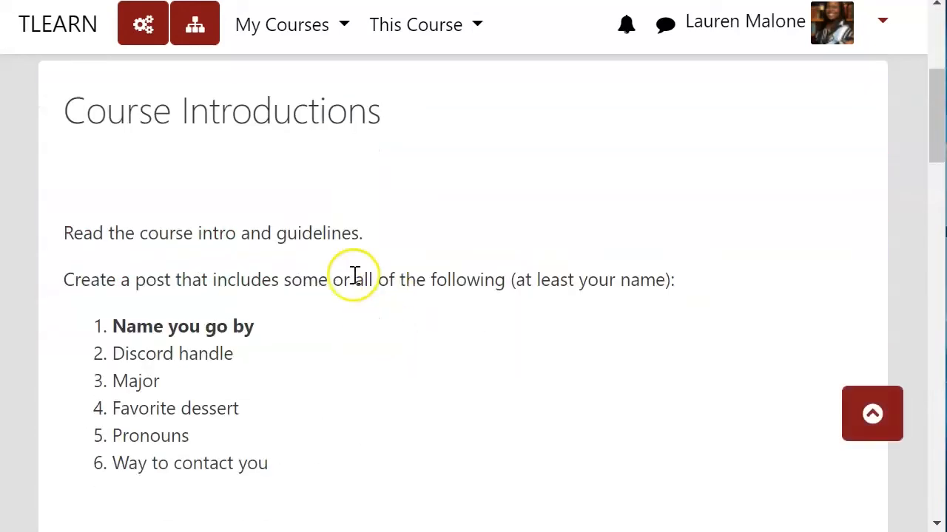
scroll(347, 266, down, 5)
click(359, 121)
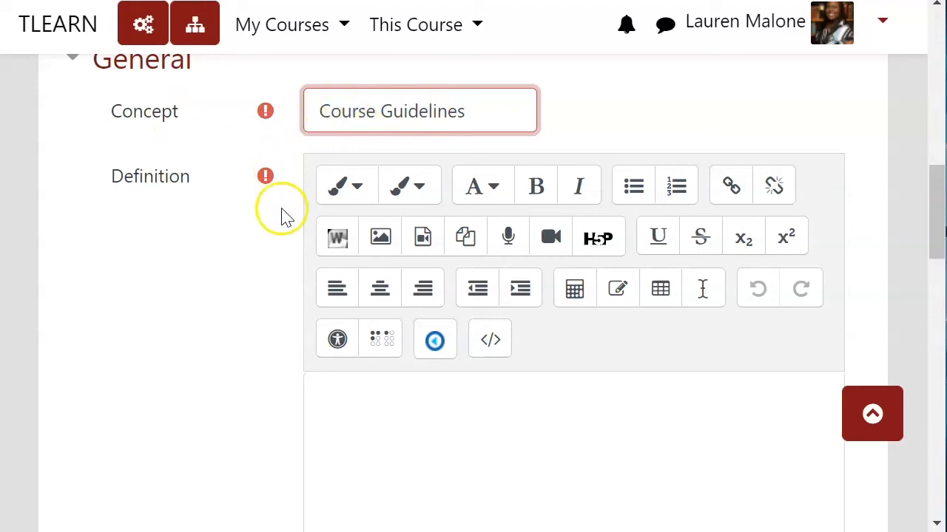
- Fill the entry's definition with placeholder text, leave keywords and attachment empty, and save the entry
click(391, 417)
scroll(180, 380, down, 5)
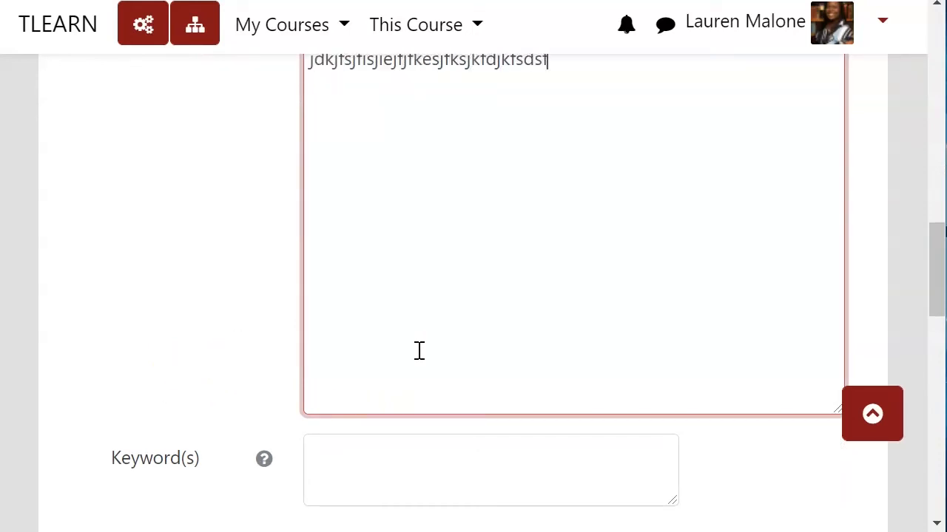
scroll(419, 351, down, 3)
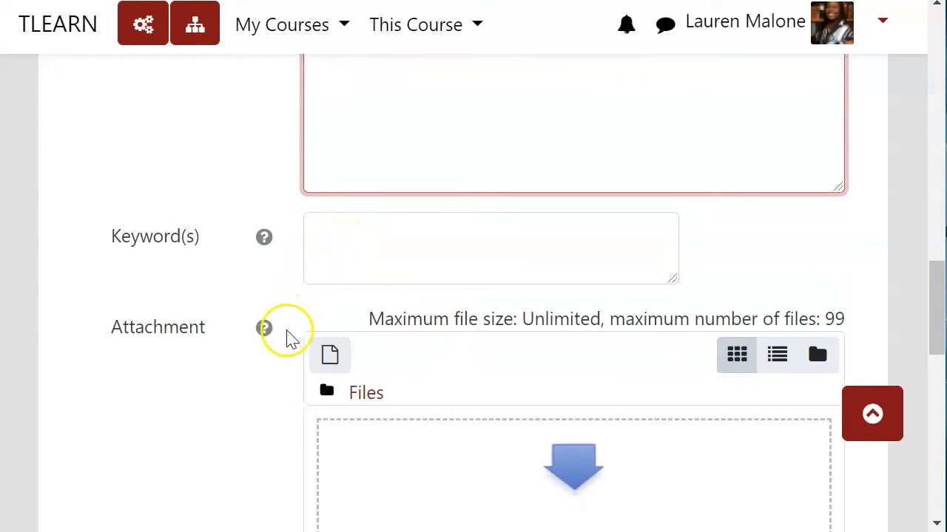
scroll(271, 349, down, 3)
scroll(444, 238, down, 2)
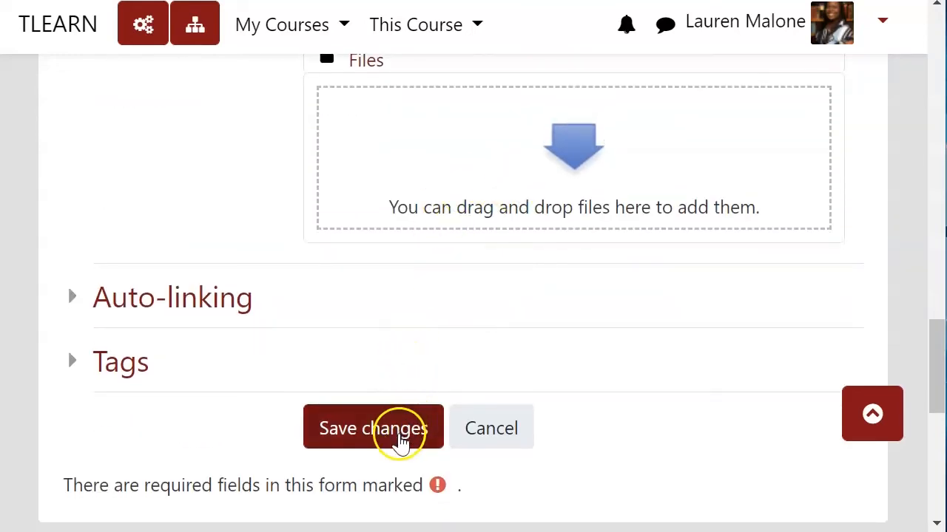
click(400, 436)
- Review the saved Course Guidelines entry and its definition text in the glossary's alphabetical listing
scroll(403, 459, down, 5)
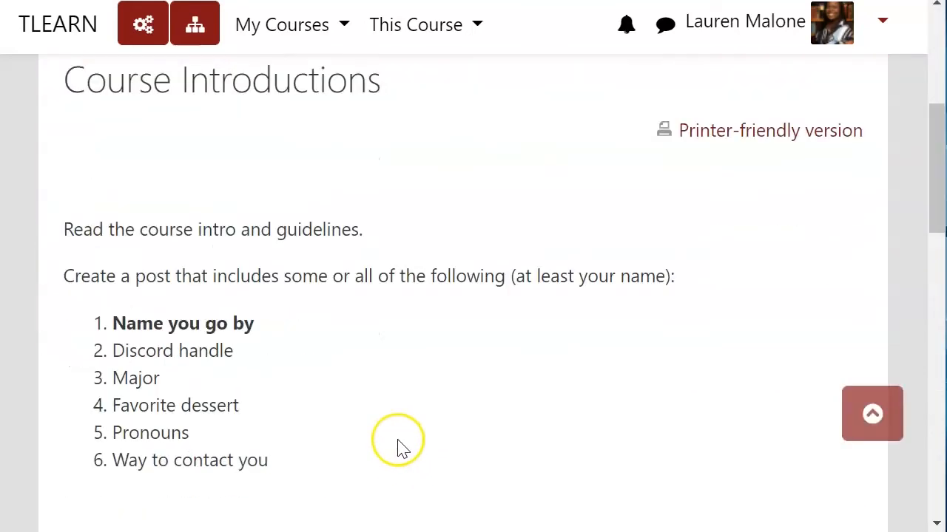
scroll(397, 440, down, 7)
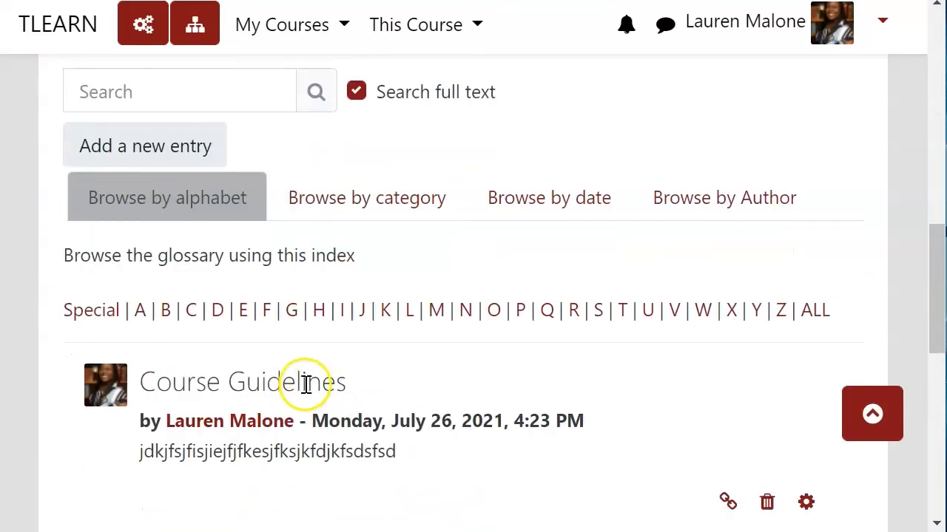
scroll(255, 369, down, 2)
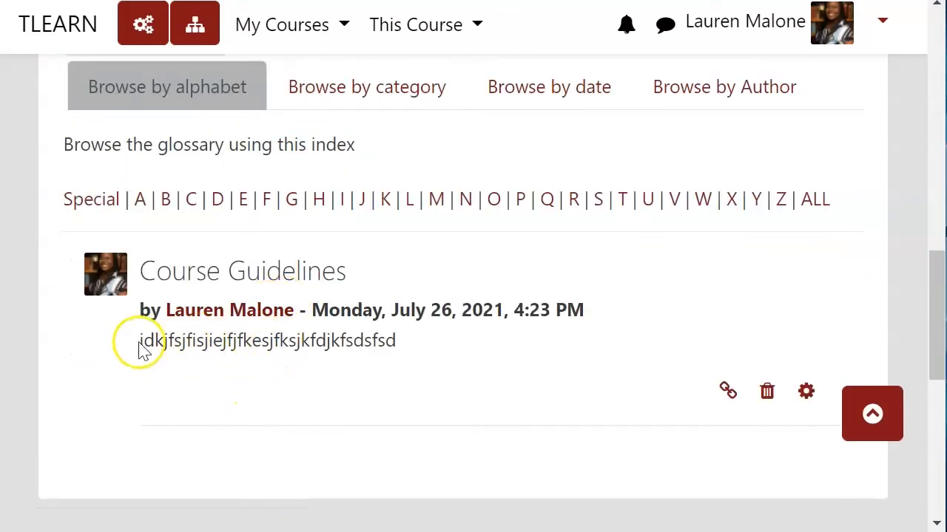
drag(142, 351, 451, 370)
click(451, 370)
scroll(309, 344, up, 3)
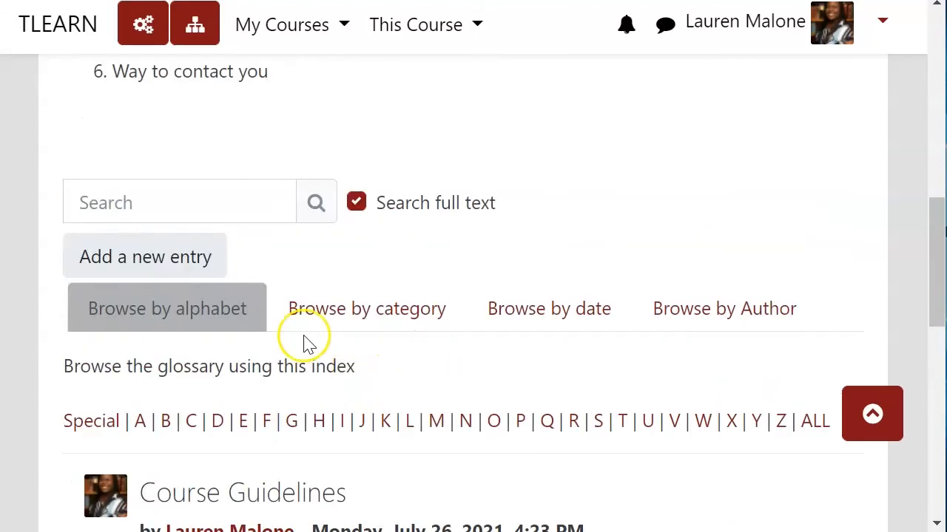
- Add another entry with the instructor's name as concept, and a definition listing the name, "She/Her/Hers", "Fave food is pasta" and the Discord handle
click(126, 258)
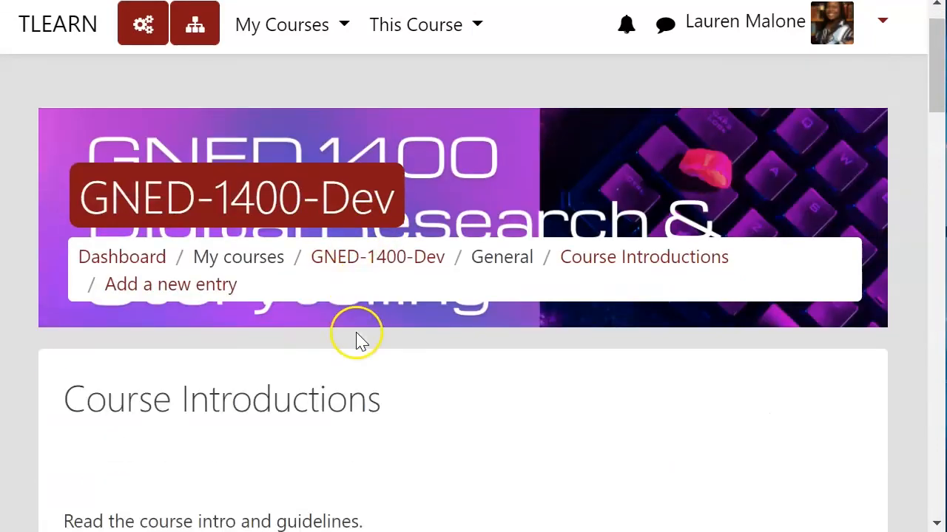
scroll(360, 339, down, 8)
click(370, 329)
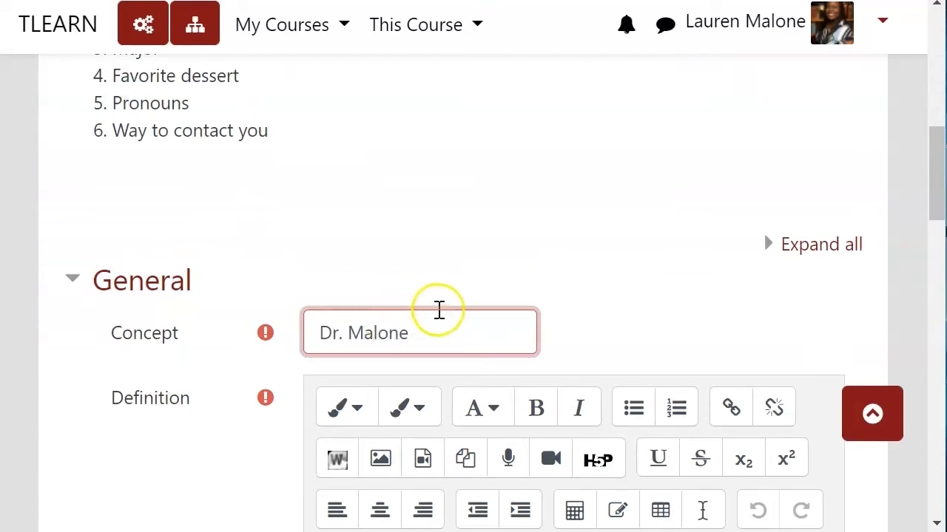
scroll(393, 397, down, 6)
click(406, 300)
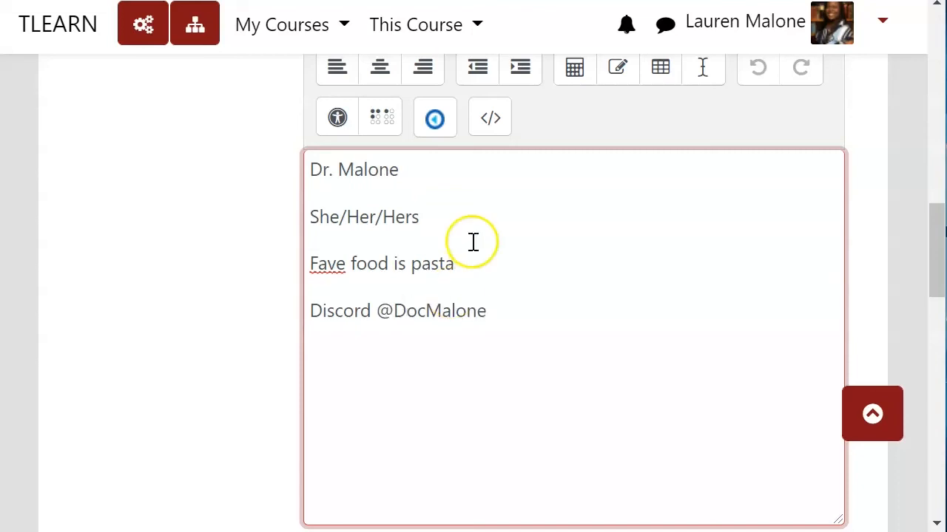
- Attach an image file to the instructor's introduction entry and save the entry
scroll(474, 242, down, 3)
scroll(496, 167, down, 3)
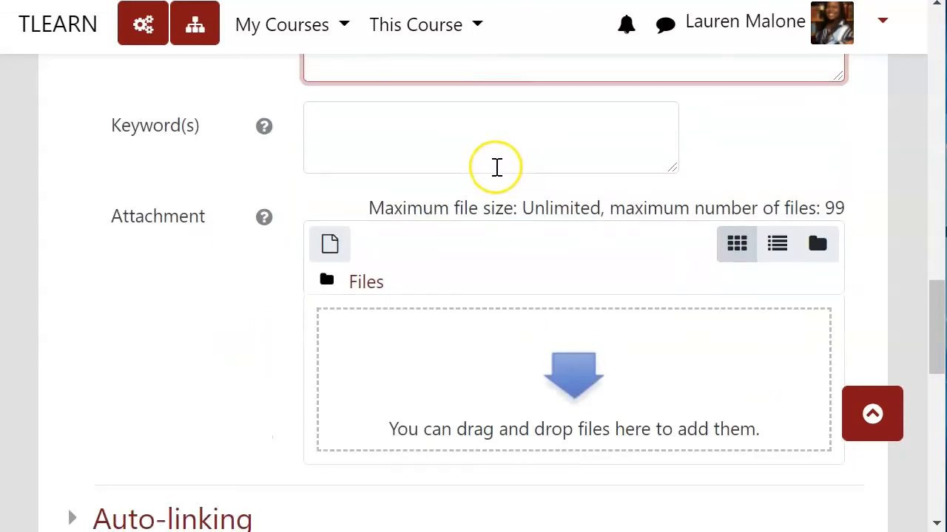
scroll(496, 167, down, 3)
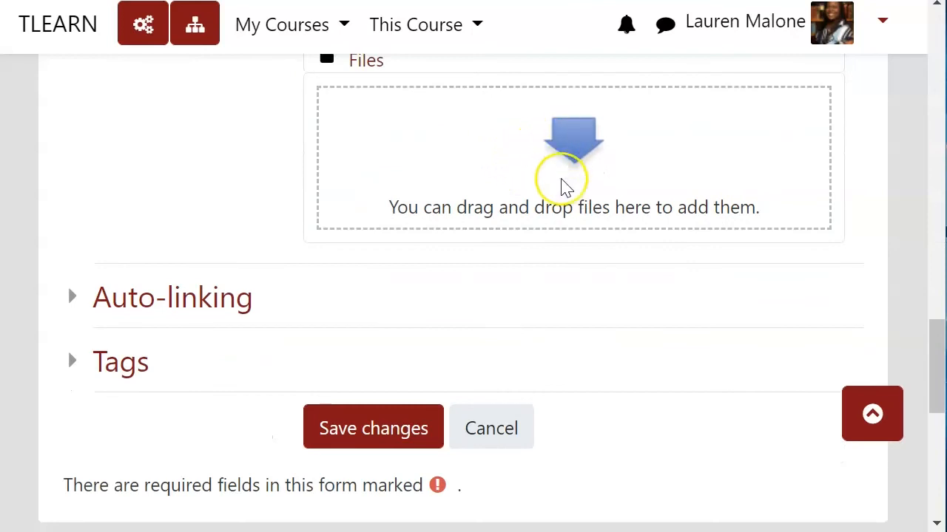
scroll(566, 185, up, 2)
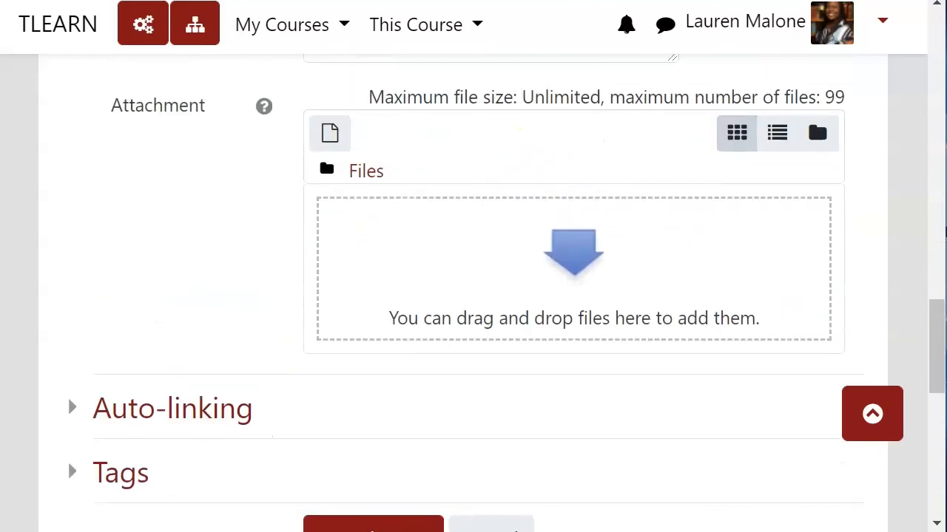
drag(943, 236, 551, 296)
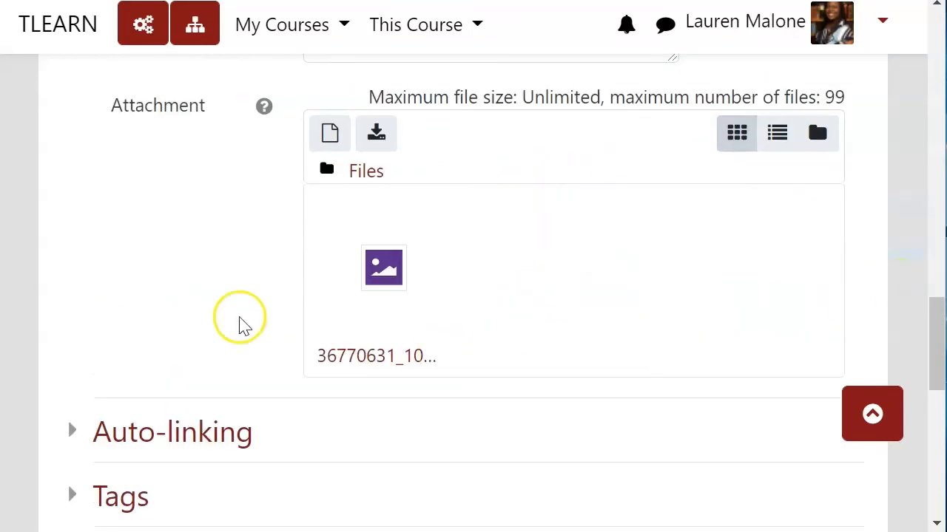
scroll(175, 293, down, 4)
click(339, 232)
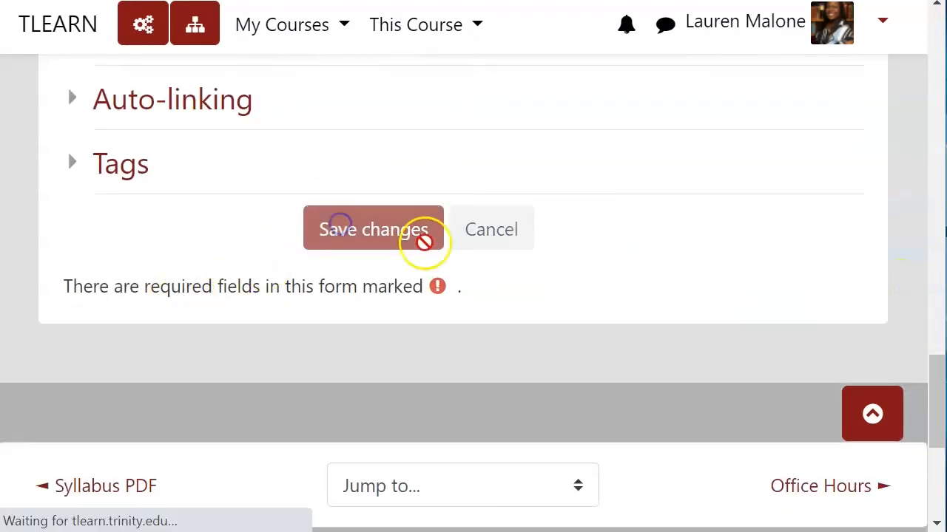
- Review the instructor's posted introduction with its text and attached image
scroll(416, 307, down, 10)
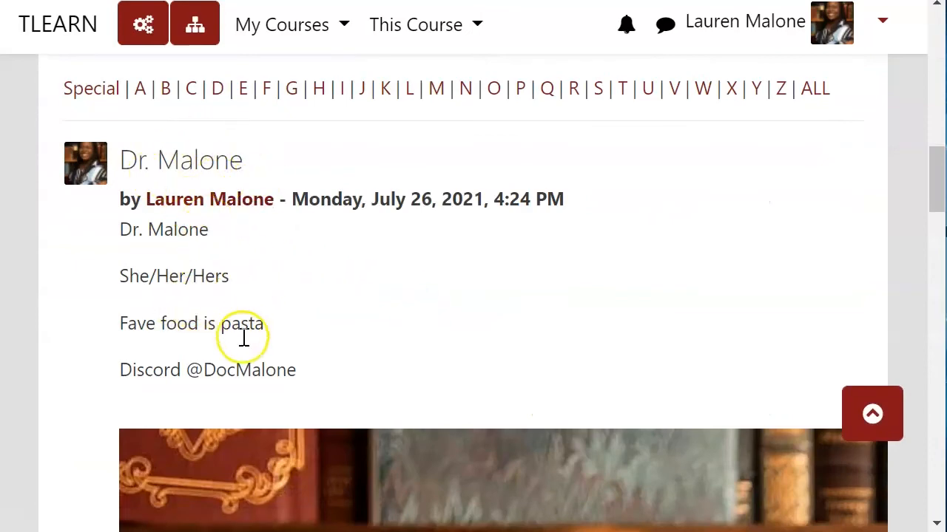
scroll(247, 361, down, 8)
scroll(248, 355, down, 10)
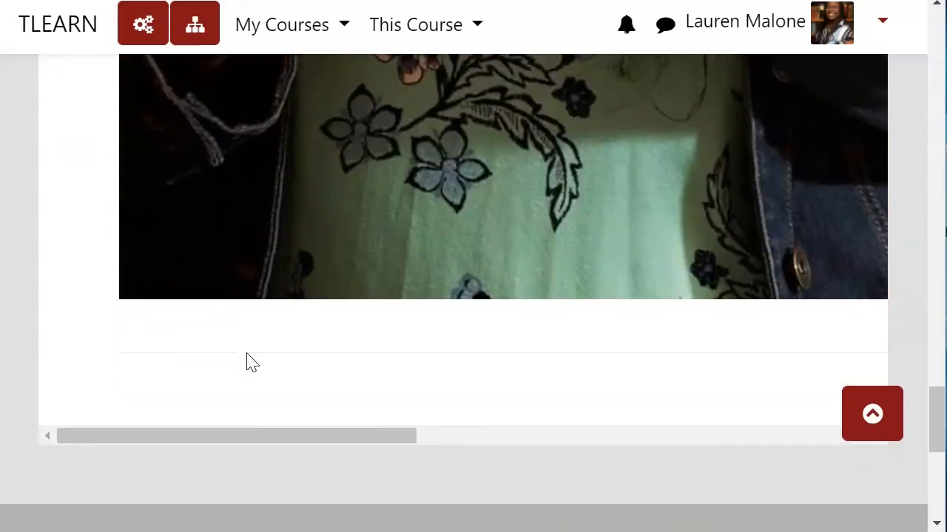
scroll(251, 362, up, 15)
scroll(252, 362, up, 3)
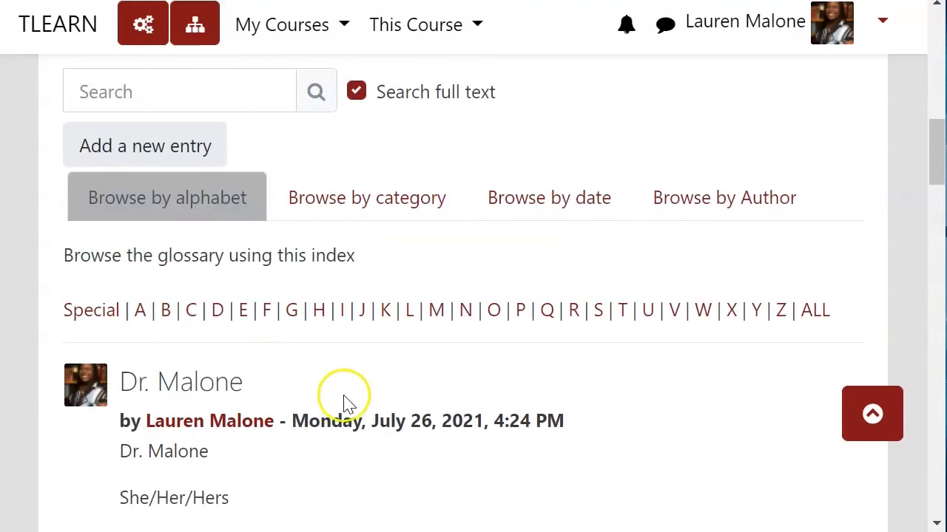
- Browse the glossary alphabetically, viewing the entries under the letters C and D
click(192, 311)
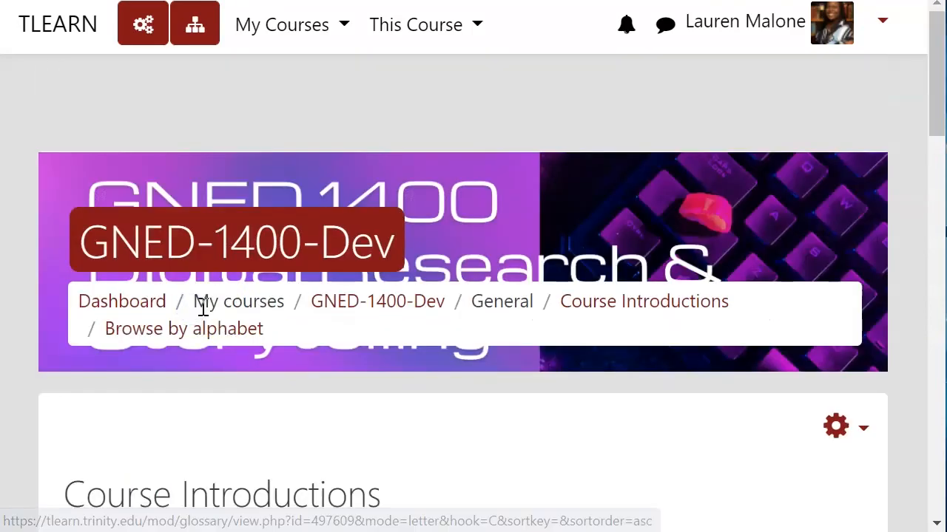
scroll(342, 350, down, 10)
scroll(341, 354, down, 5)
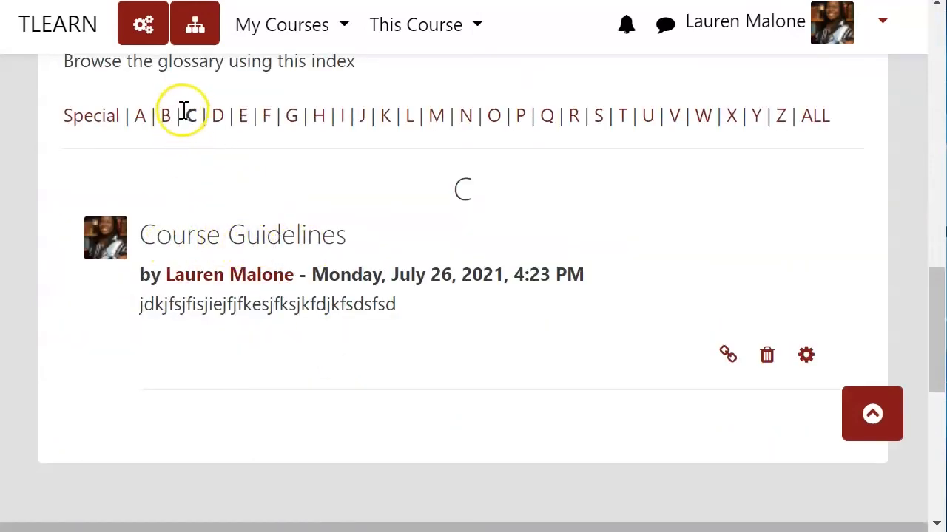
click(212, 115)
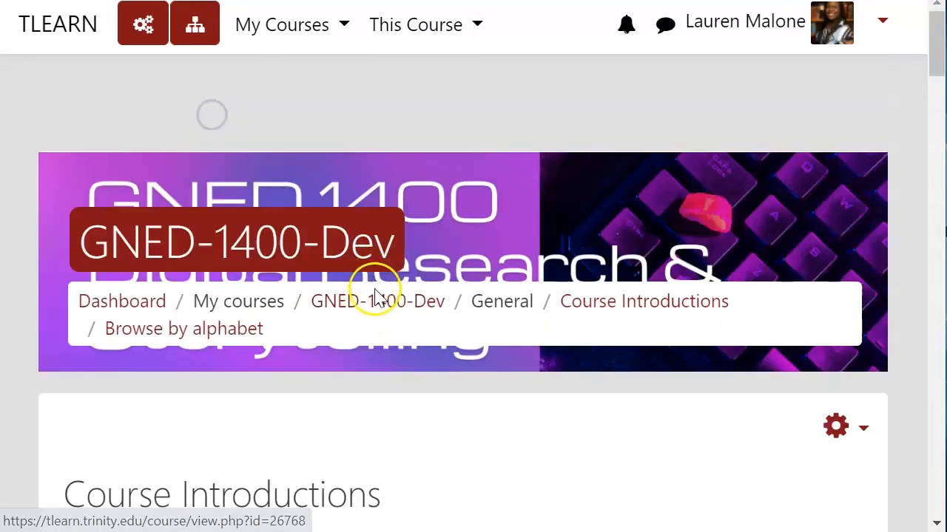
scroll(382, 306, down, 15)
scroll(386, 311, down, 2)
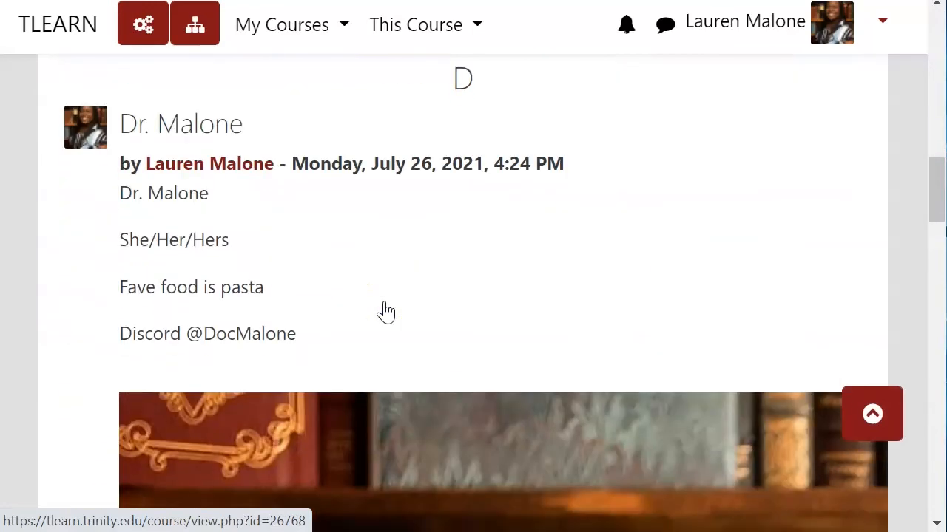
scroll(384, 310, up, 5)
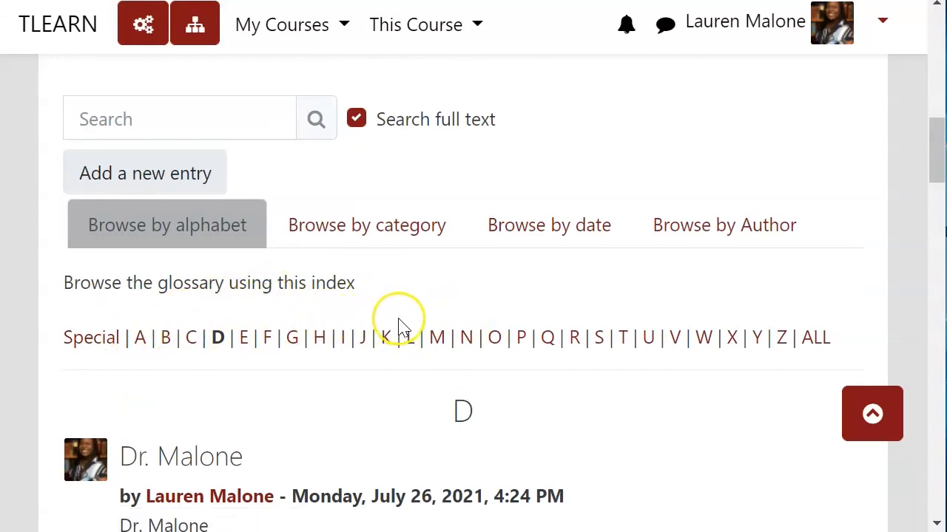
scroll(399, 327, up, 9)
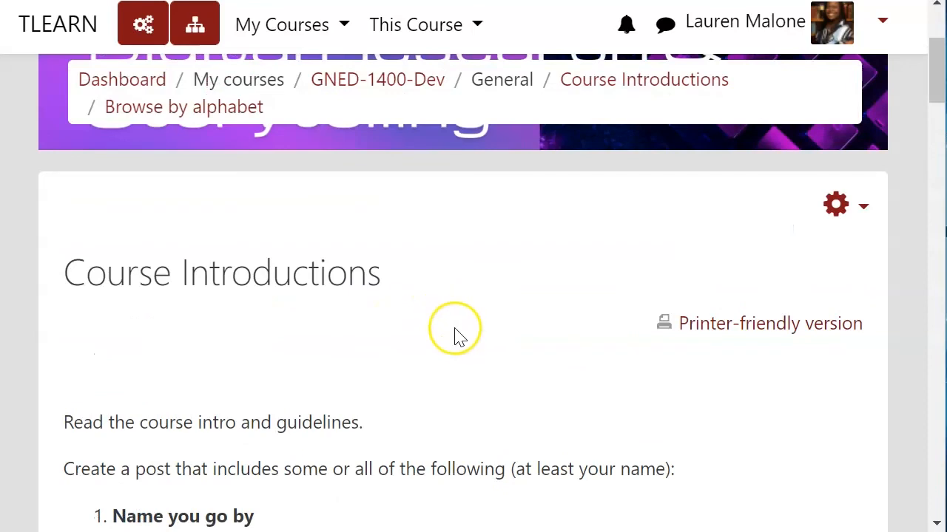
scroll(448, 329, up, 3)
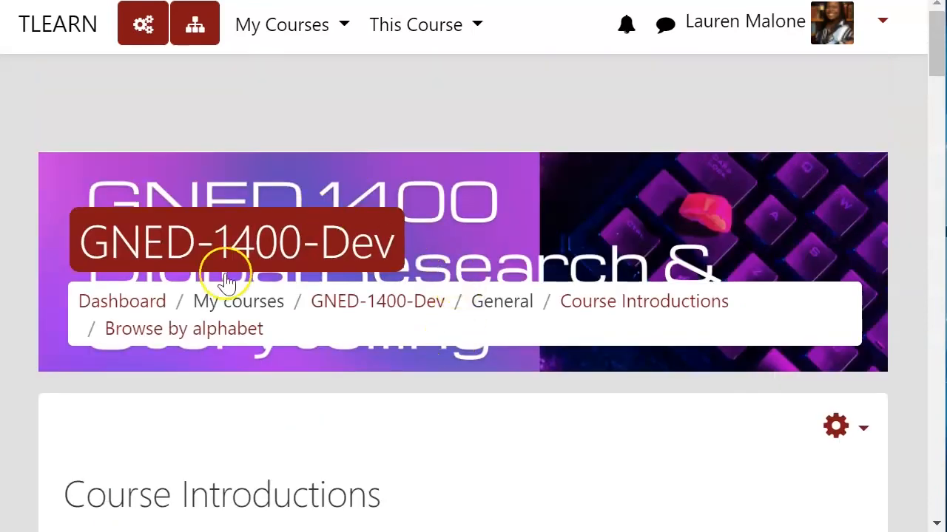